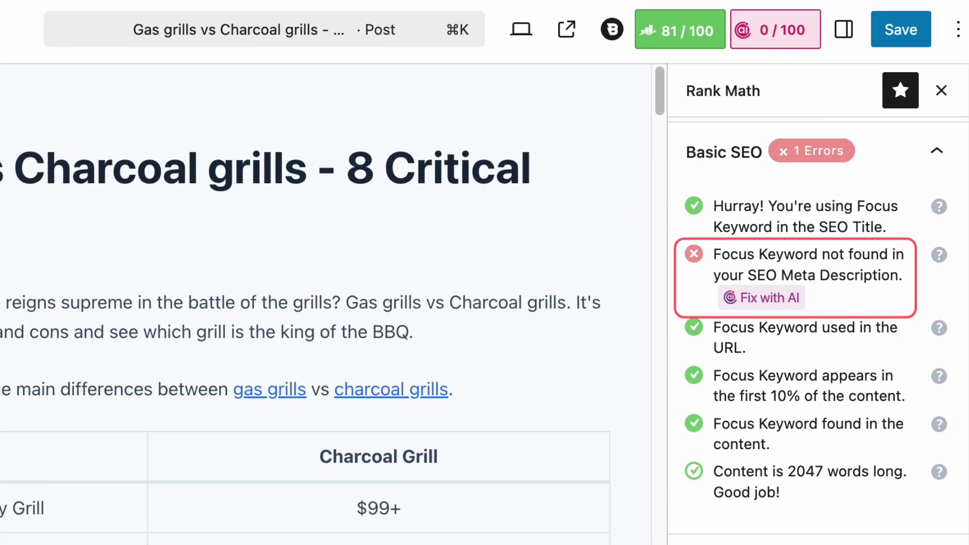
- Review the Basic SEO and Additional checks that Rank Math lists for the post
scroll(817, 303, "down", 6)
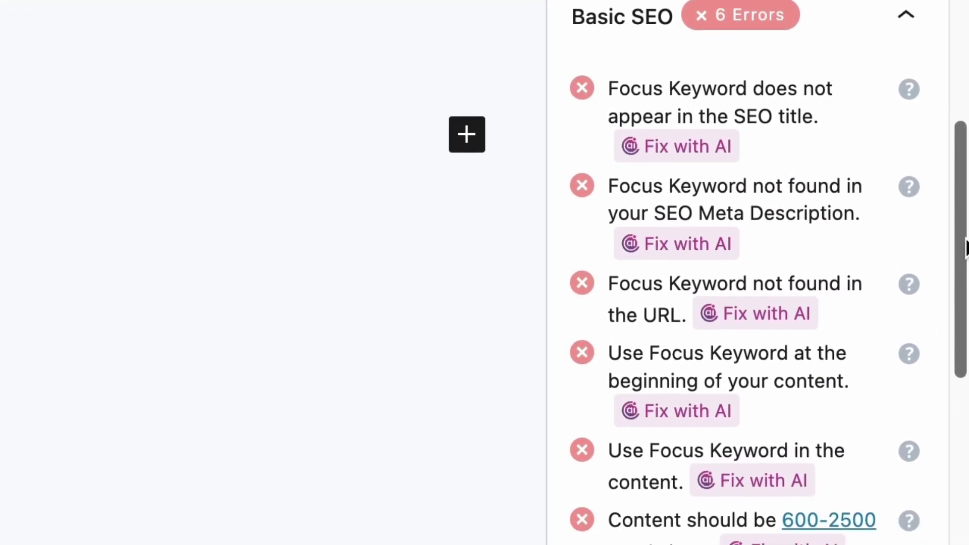
scroll(965, 207, "down", 8)
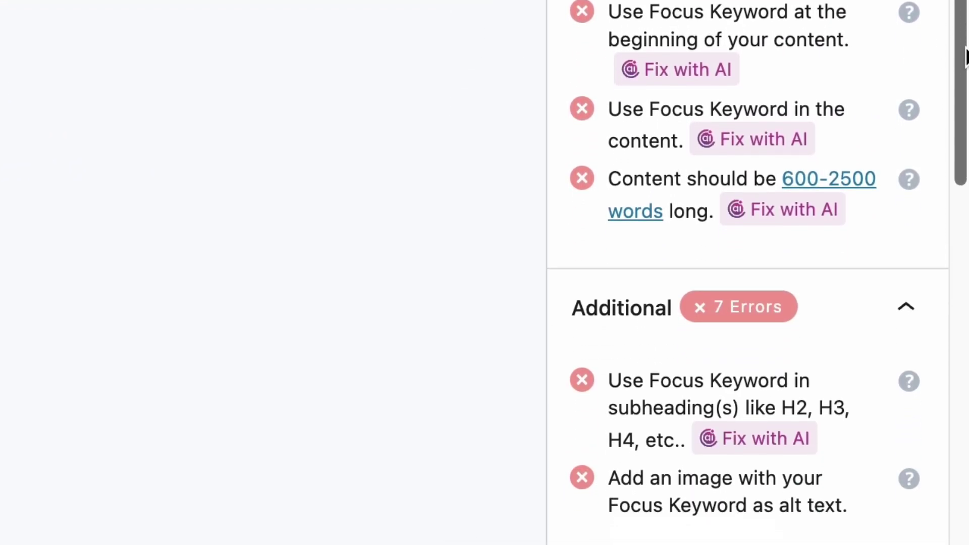
scroll(965, 84, "down", 12)
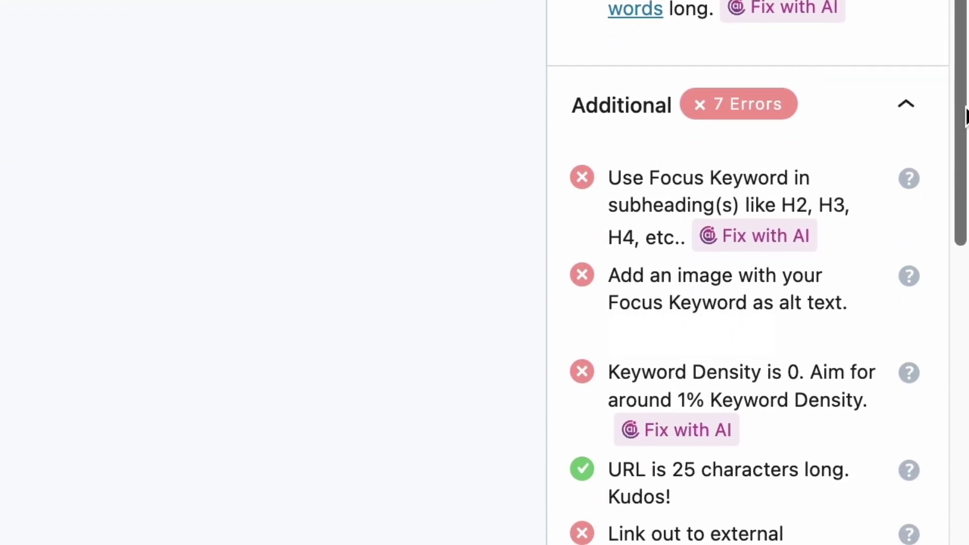
left_click_drag(966, 285, 964, 462)
scroll(964, 476, "down", 5)
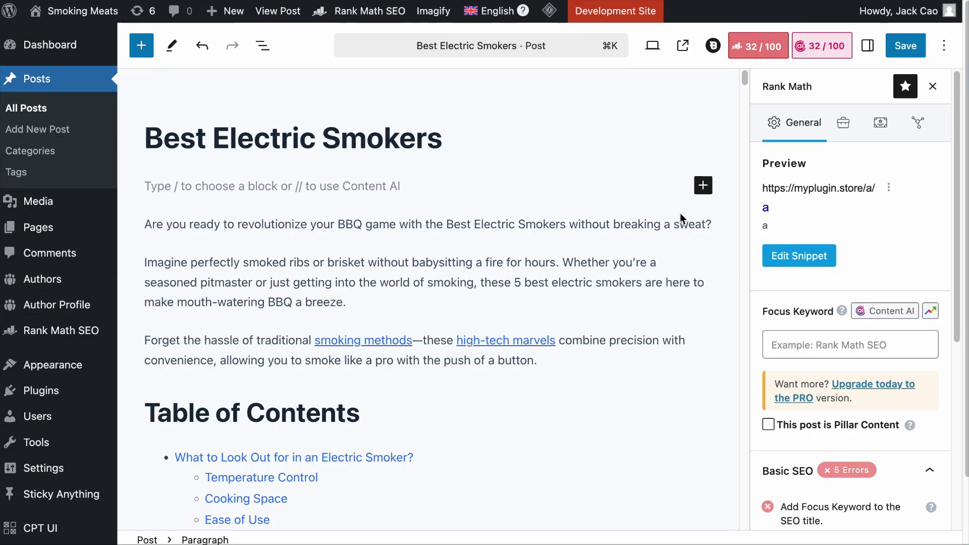
- Set the post's focus keyword to "Best Electric Smokers" in Rank Math
scroll(860, 313, "down", 3)
scroll(860, 313, "down", 2)
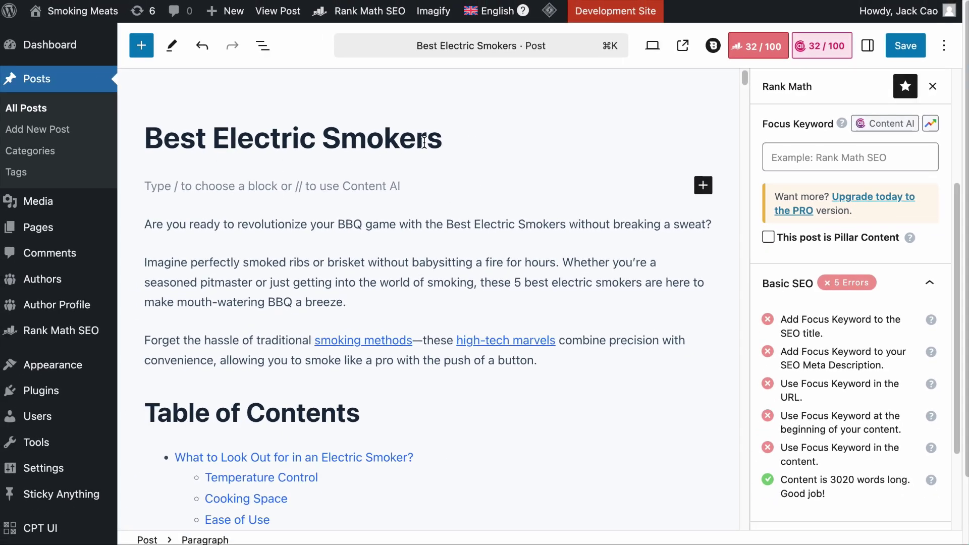
left_click(870, 160)
type("Best Electric Smokers")
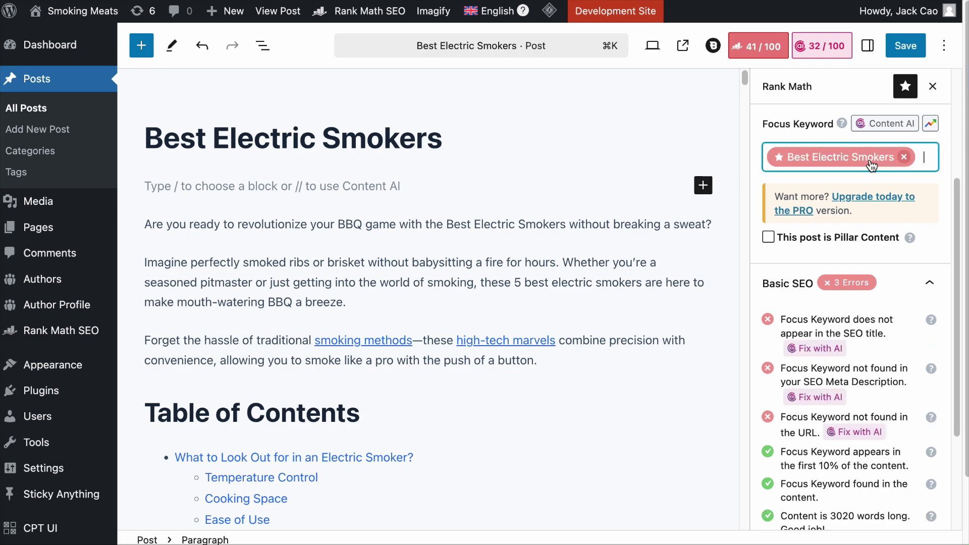
- View the post's title, permalink and description fields in the snippet editor, leaving them unedited
scroll(872, 165, "down", 2)
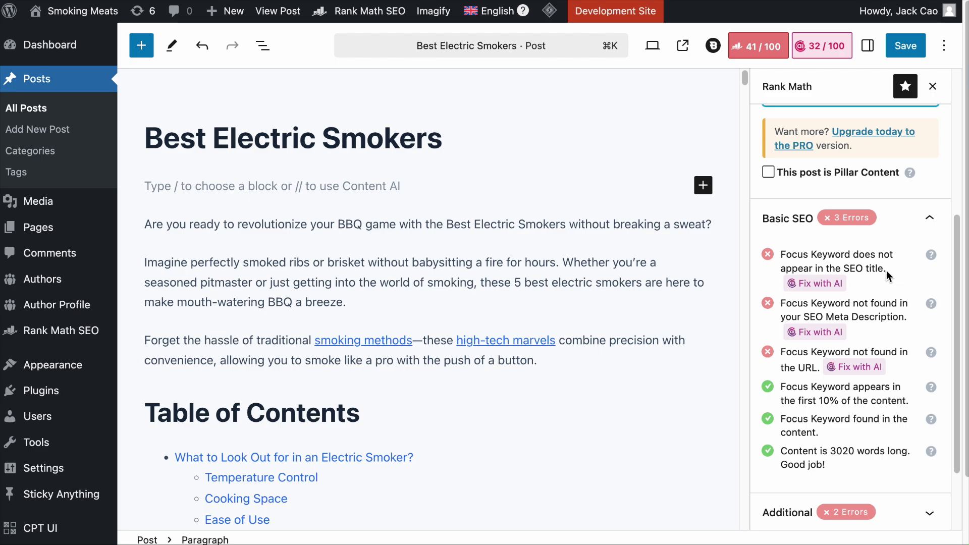
scroll(886, 270, "up", 5)
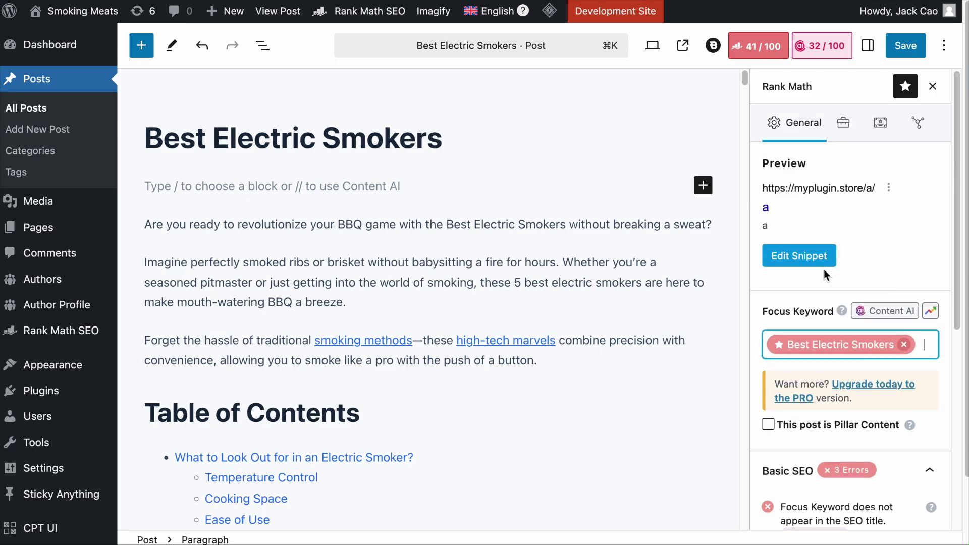
left_click(794, 256)
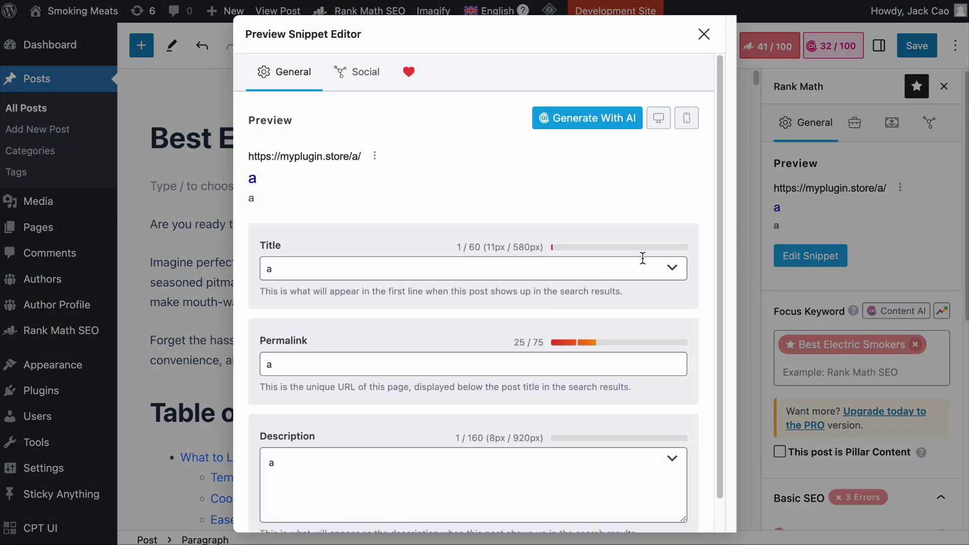
left_click(704, 34)
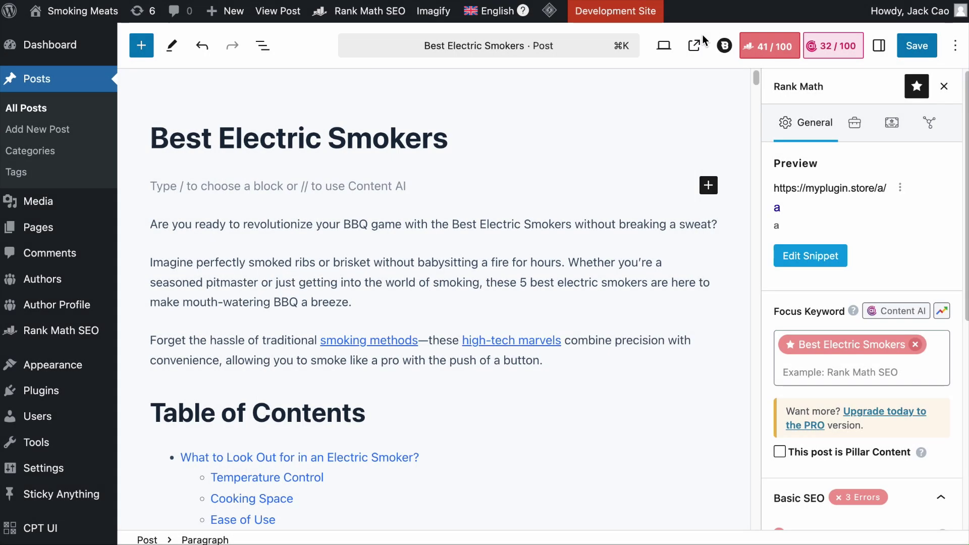
- Use Fix with AI on the SEO title check and regenerate the title twice to get three suggestions
scroll(840, 287, "down", 8)
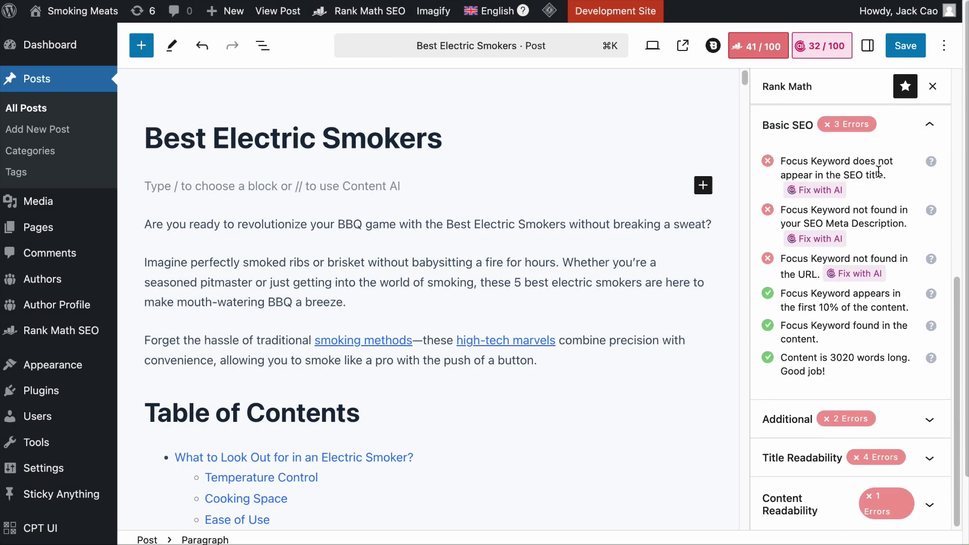
left_click(828, 194)
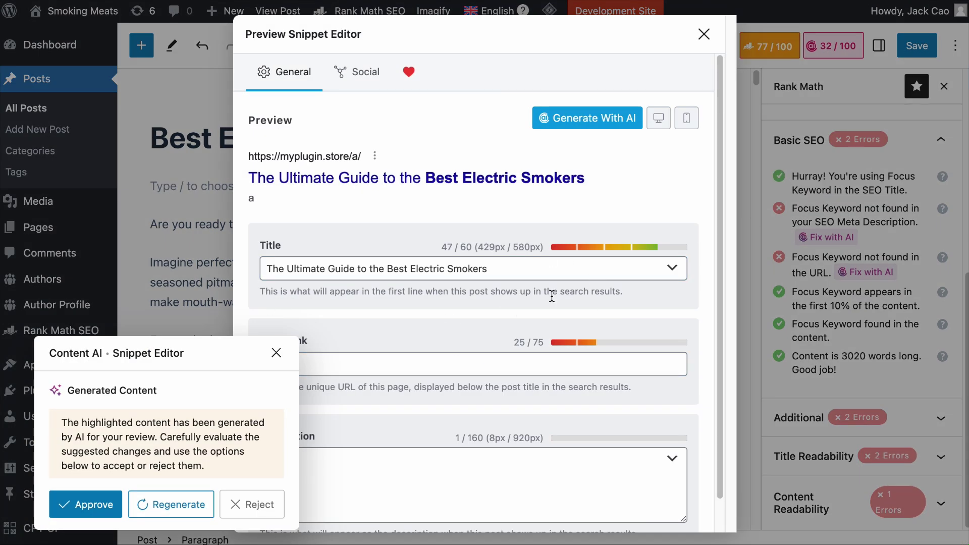
left_click_drag(559, 274, 238, 264)
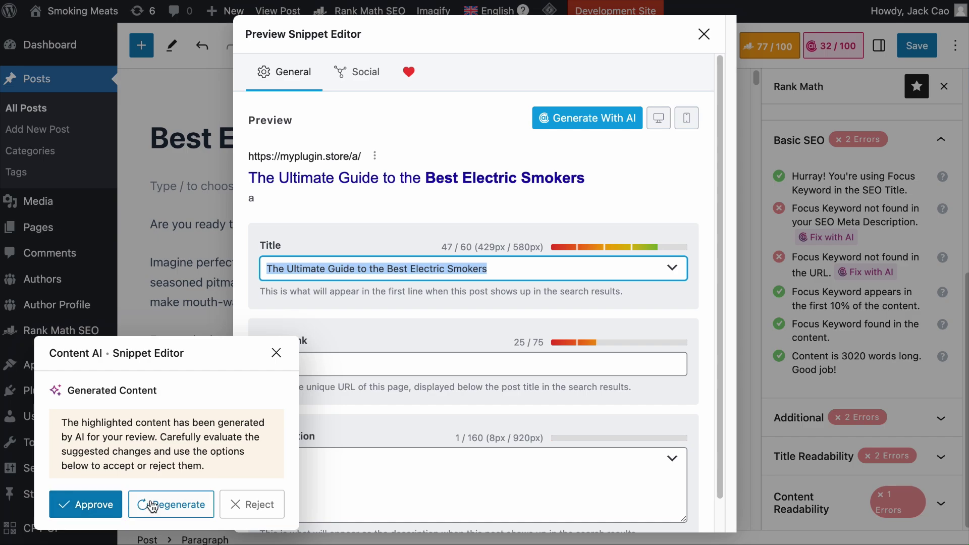
left_click(168, 501)
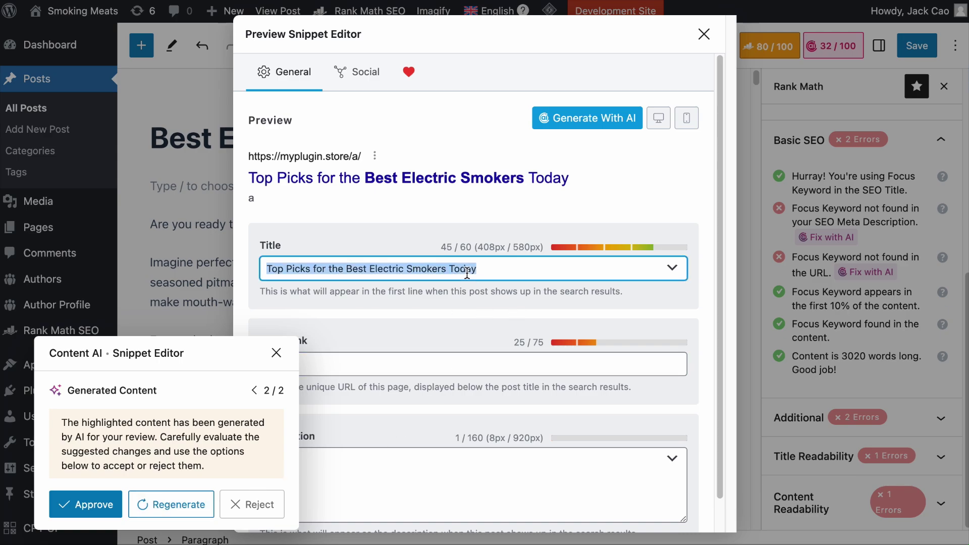
left_click(255, 391)
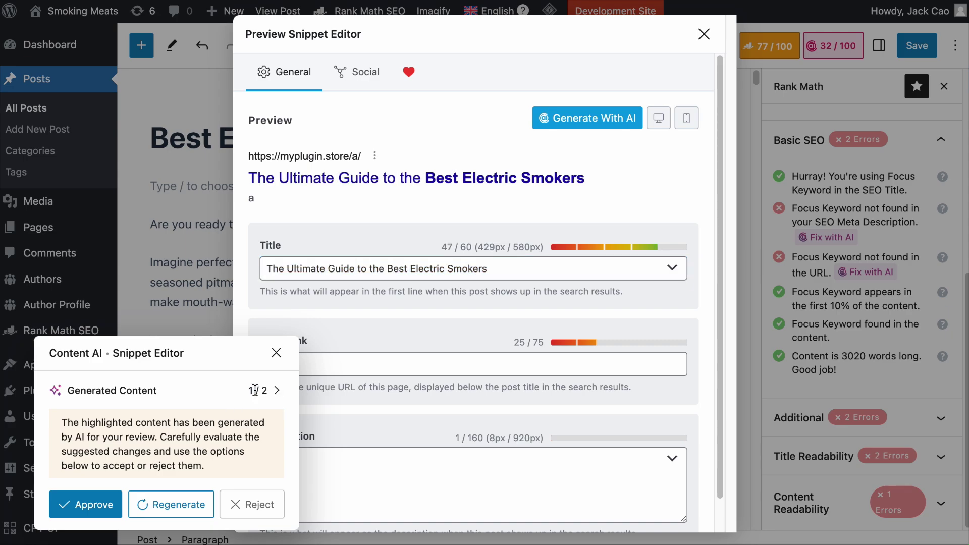
left_click(189, 500)
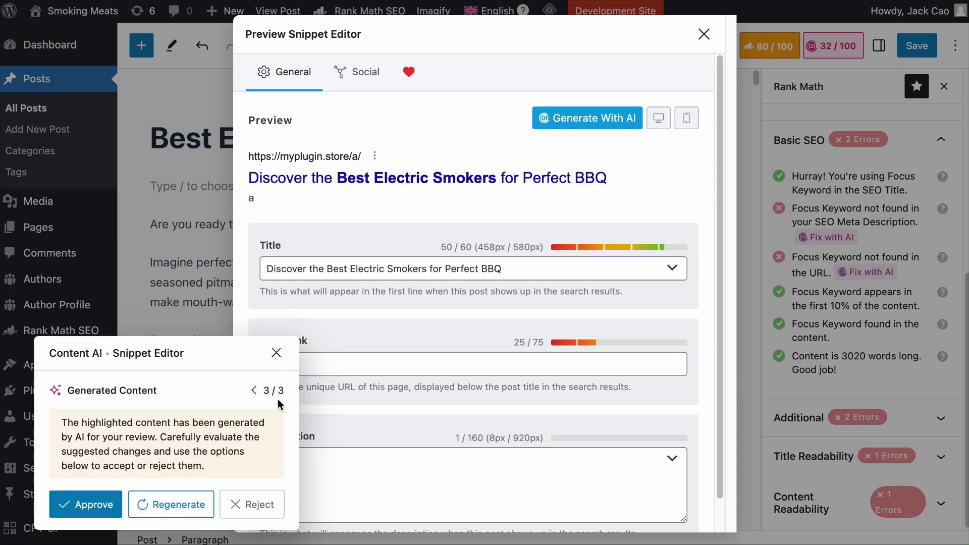
- Compare the generated titles, approve "Discover the Best Electric Smokers for Perfect BBQ" and close the snippet editor
left_click(254, 392)
left_click(243, 392)
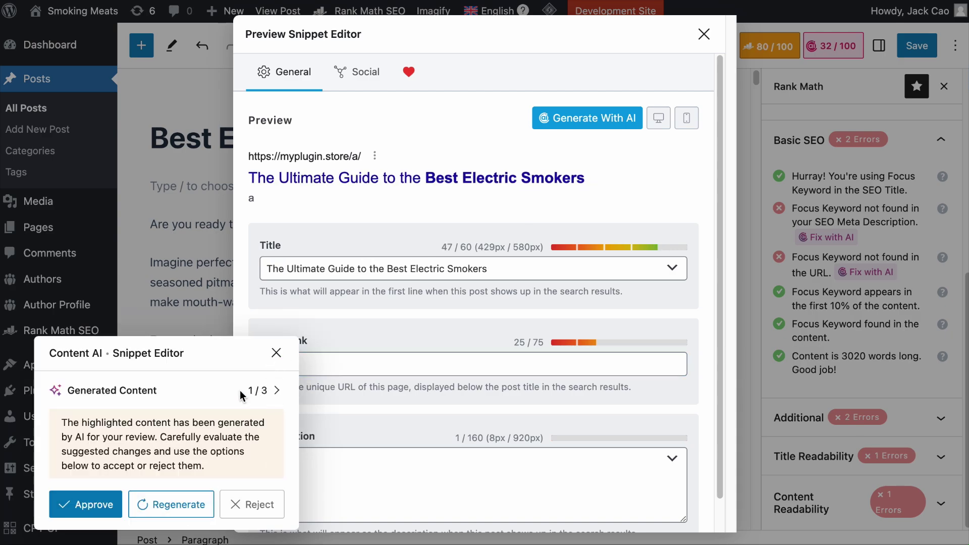
left_click(276, 391)
left_click(278, 391)
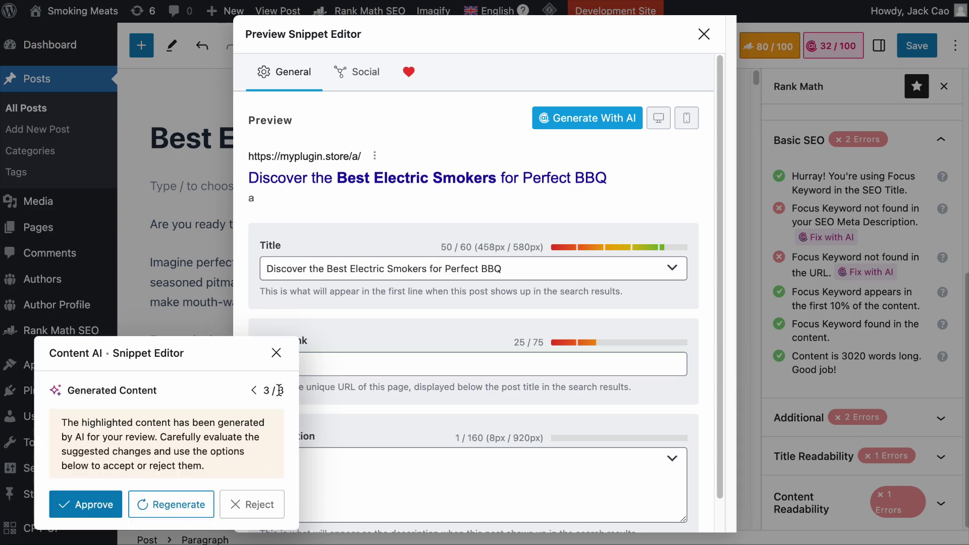
left_click(57, 507)
left_click(702, 33)
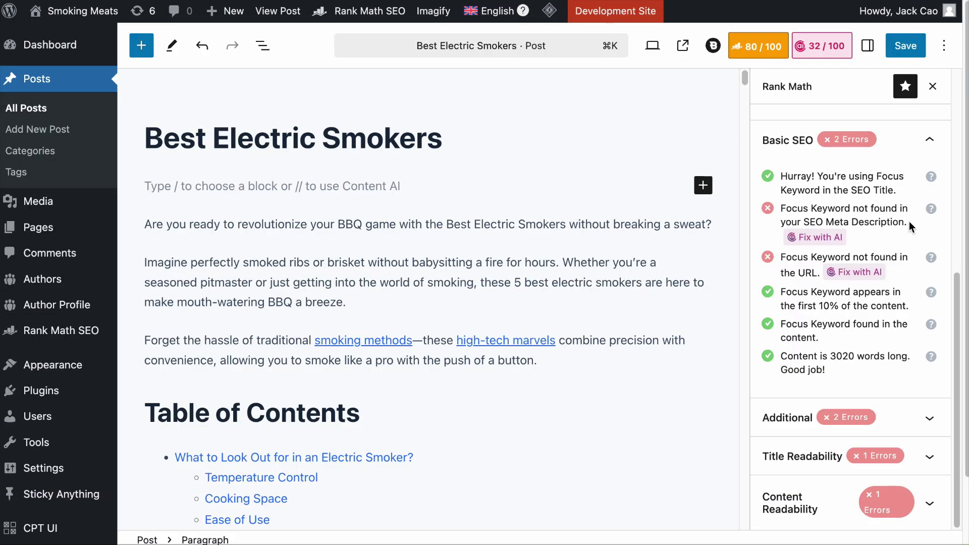
- Fix the SEO meta description check with AI, approve the description starting "Discover the best electric smokers to elevate your BBQ game" and close the snippet editor
left_click_drag(910, 221, 791, 203)
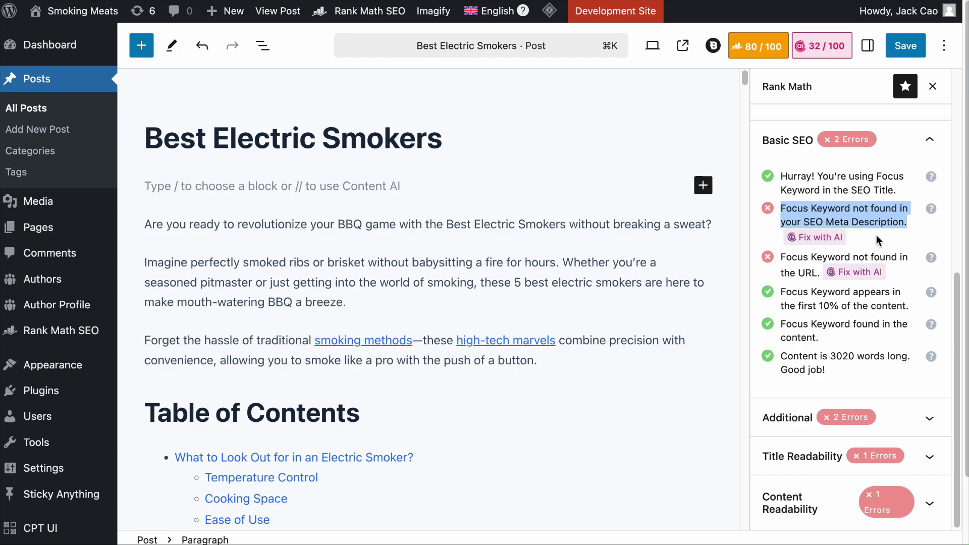
left_click(828, 239)
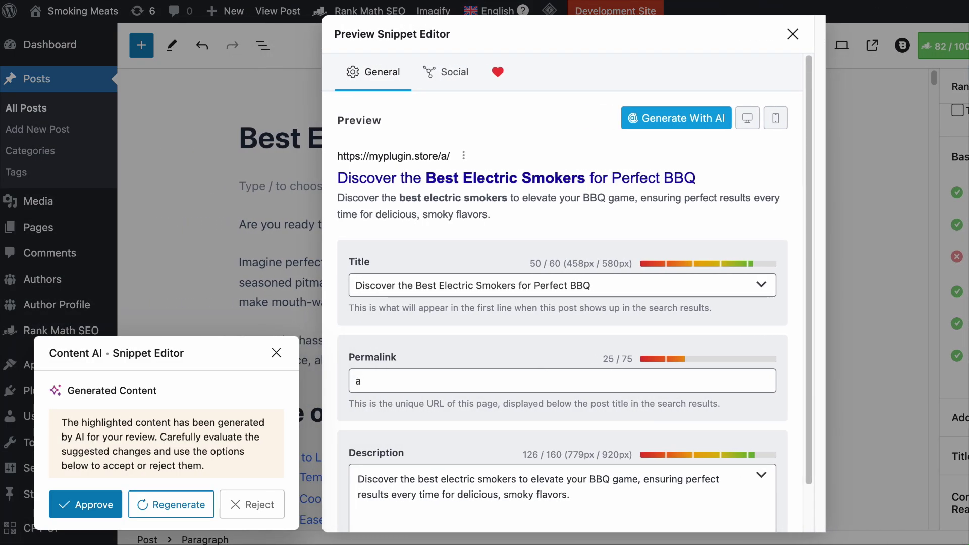
scroll(675, 331, "down", 2)
left_click(609, 476)
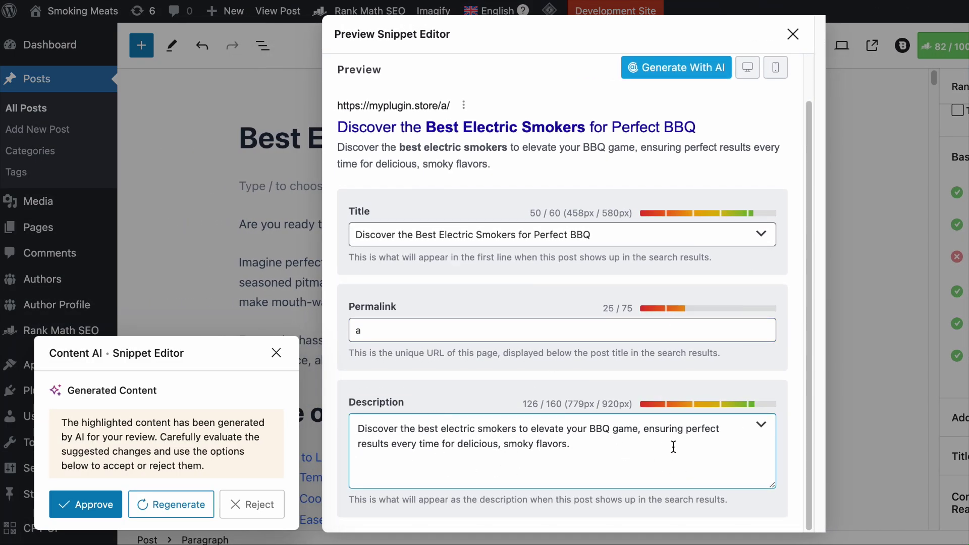
left_click(102, 510)
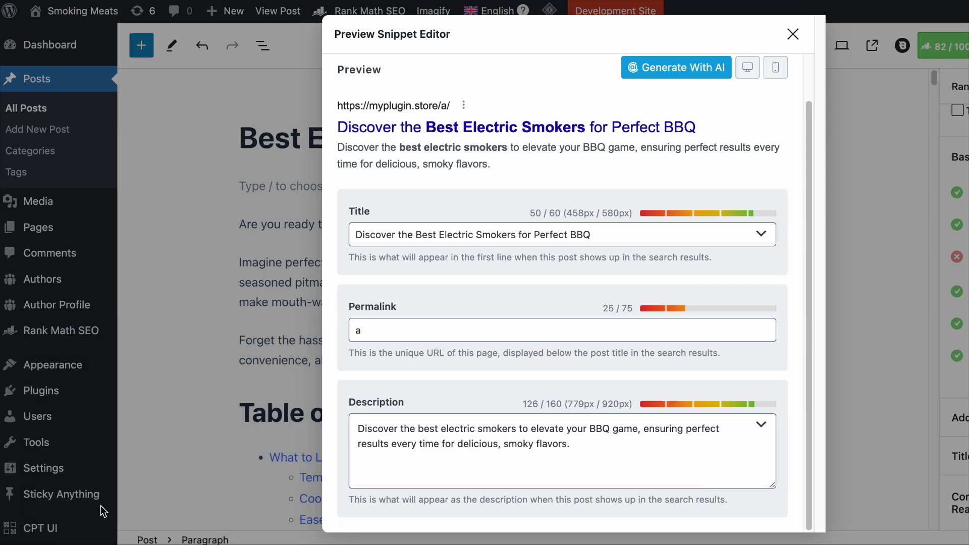
left_click(792, 34)
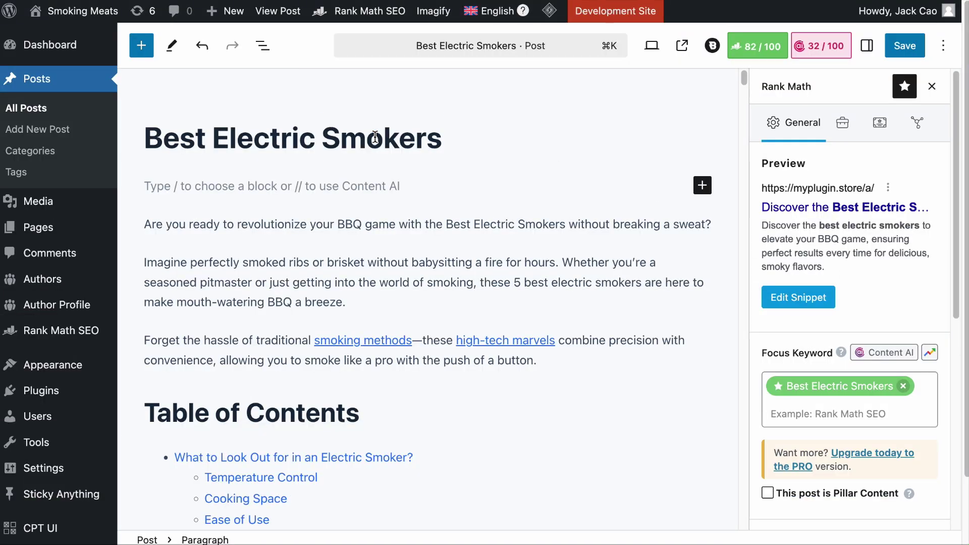
- Check the post's title against its URL slug in the post's link settings
triple_click(375, 138)
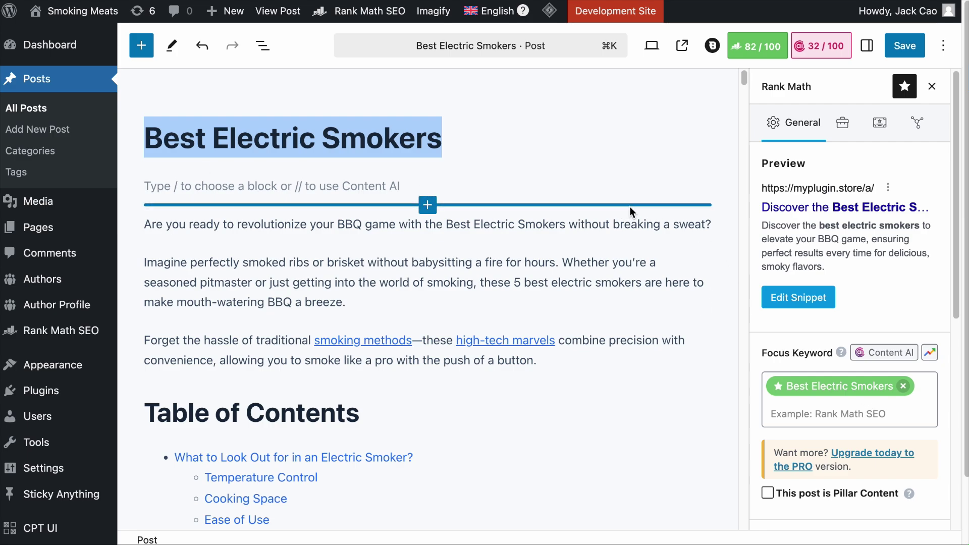
left_click(874, 47)
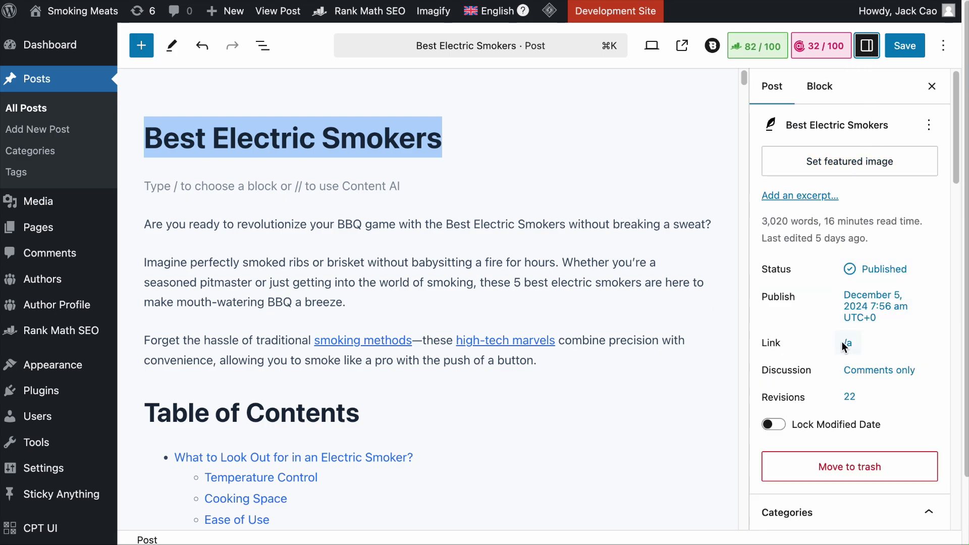
left_click(845, 347)
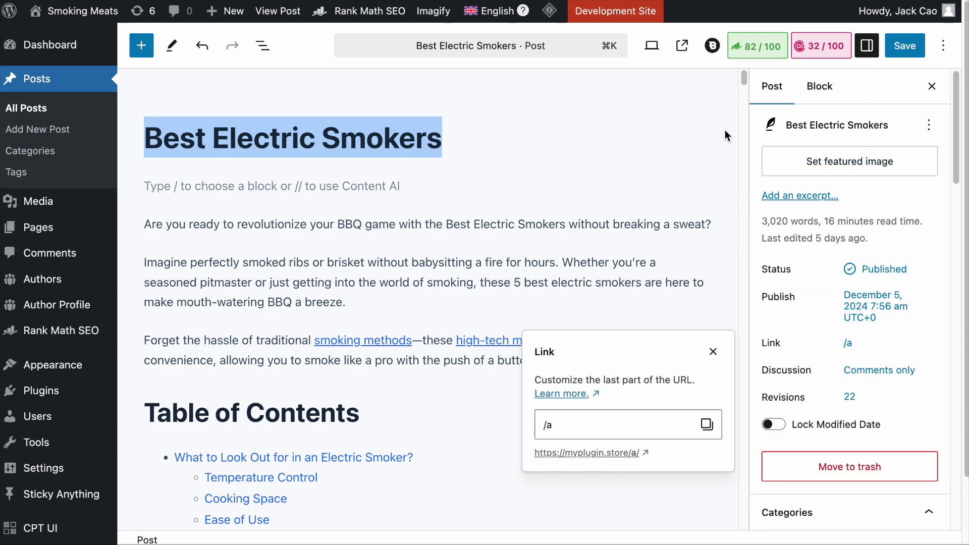
- Fix the focus keyword URL check with AI, approve the permalink "discover-best-electric-smokers-bbq" and close the snippet editor
left_click(757, 46)
scroll(816, 237, "down", 10)
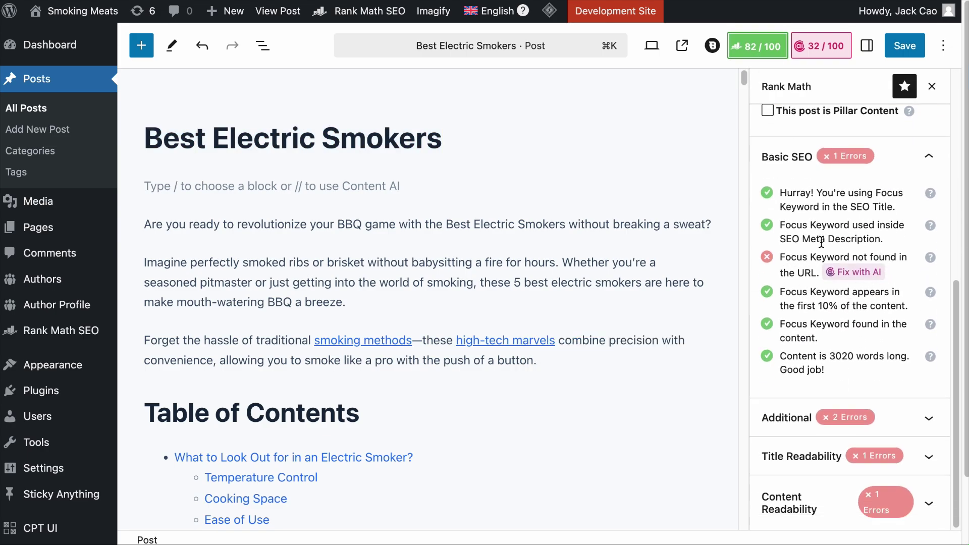
left_click(846, 270)
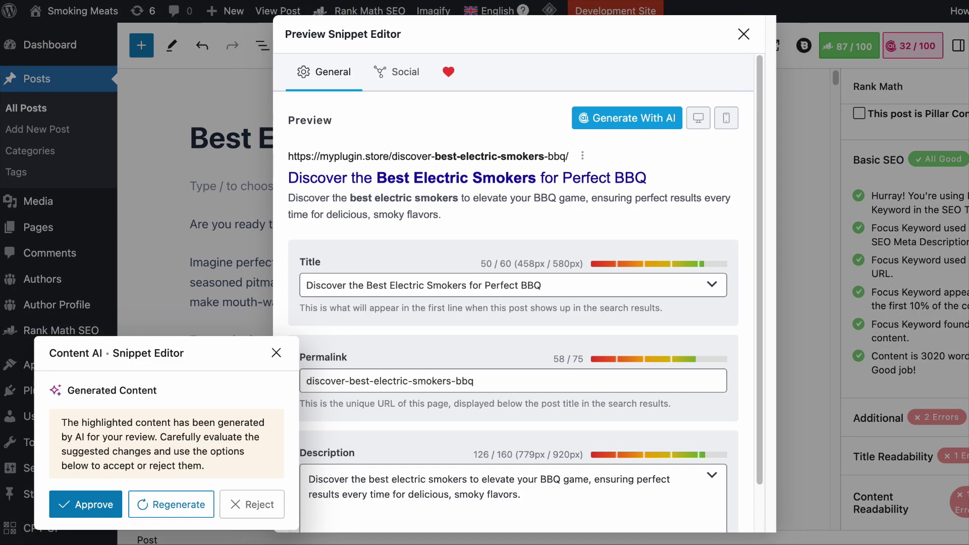
triple_click(524, 379)
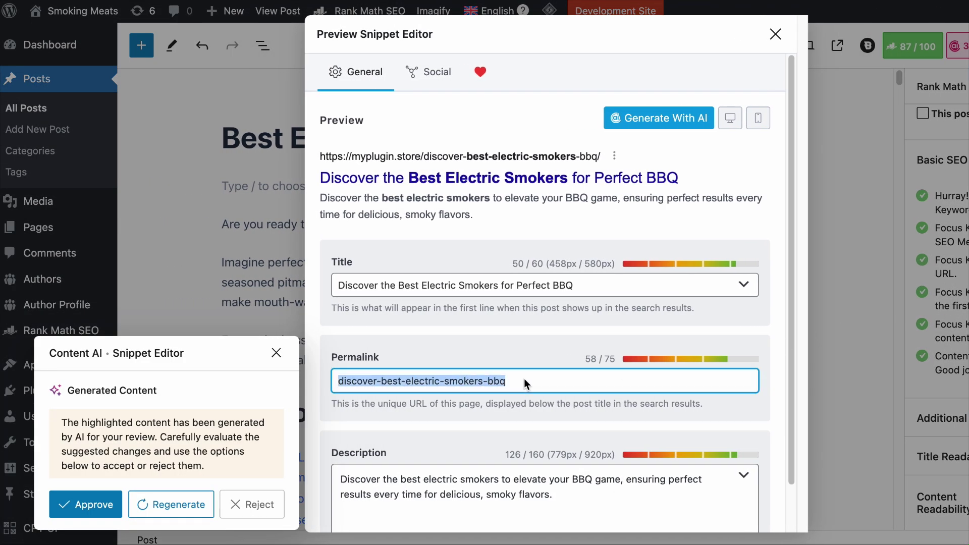
left_click(93, 505)
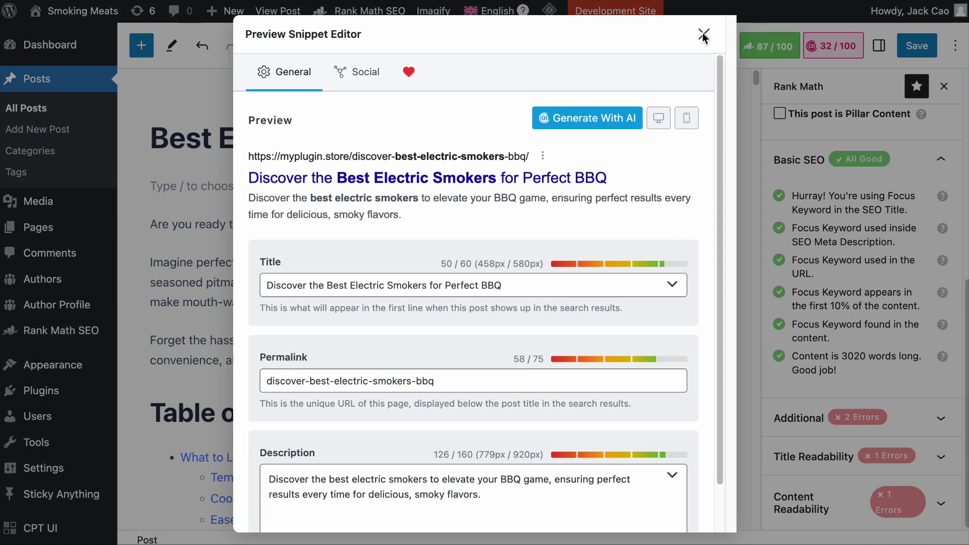
left_click(703, 35)
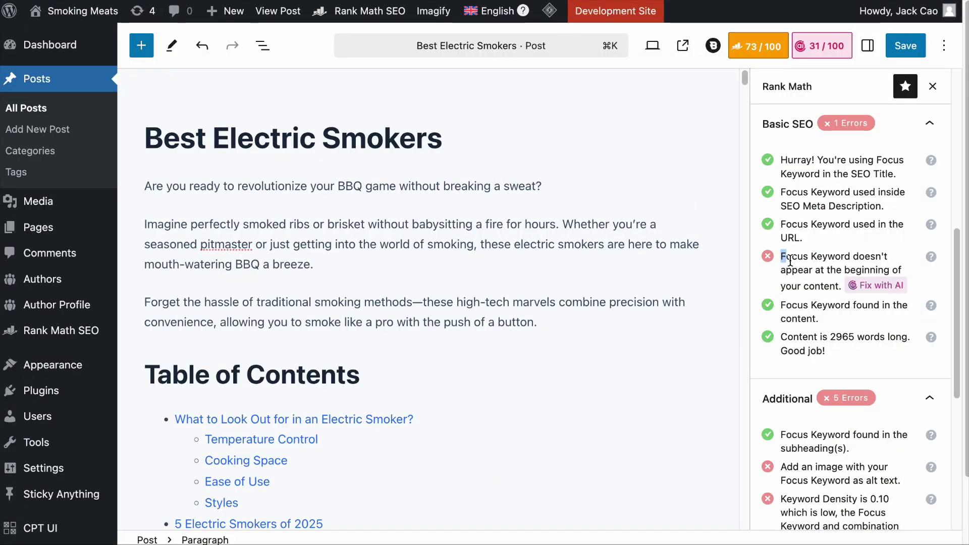
- Compare the failed check about the focus keyword at the beginning of the content with the post's introductory paragraphs
left_click_drag(790, 262, 835, 284)
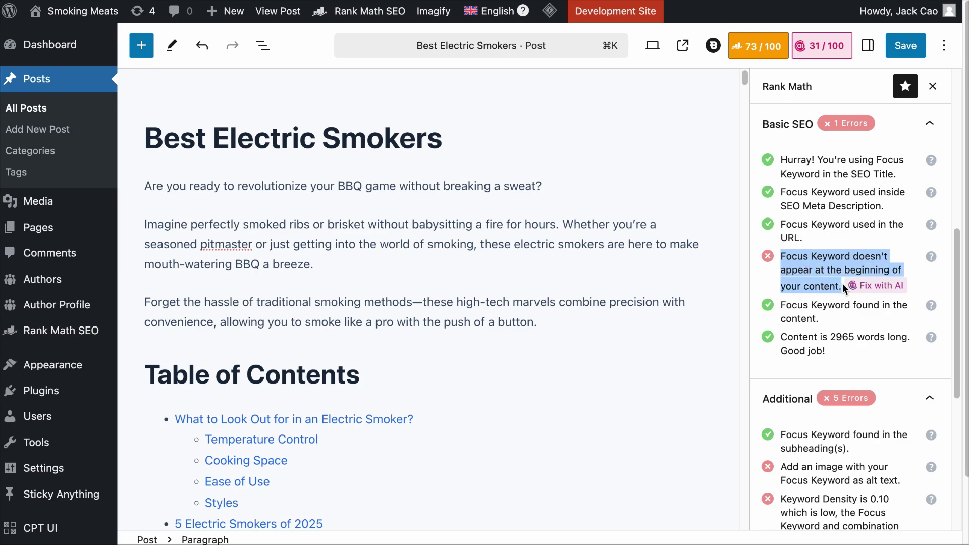
left_click_drag(538, 323, 143, 220)
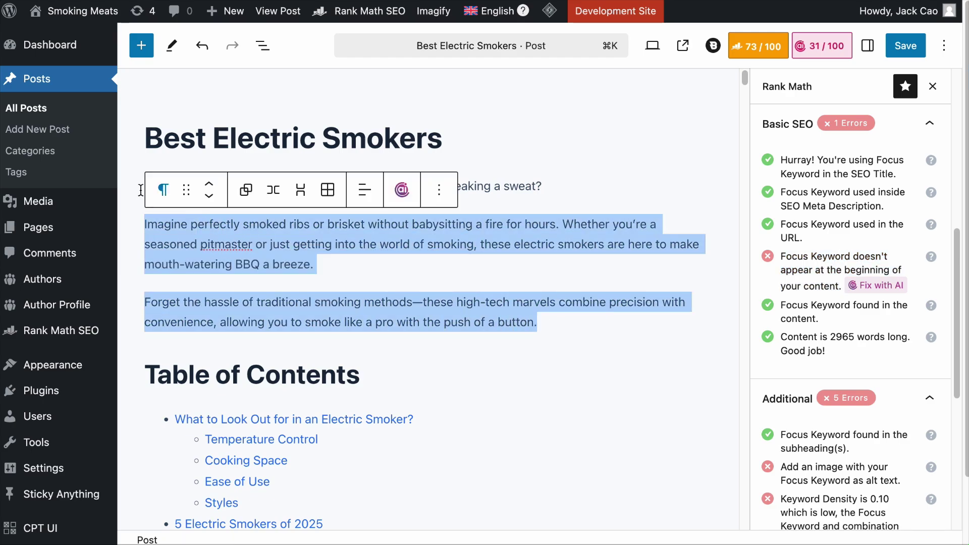
left_click(181, 104)
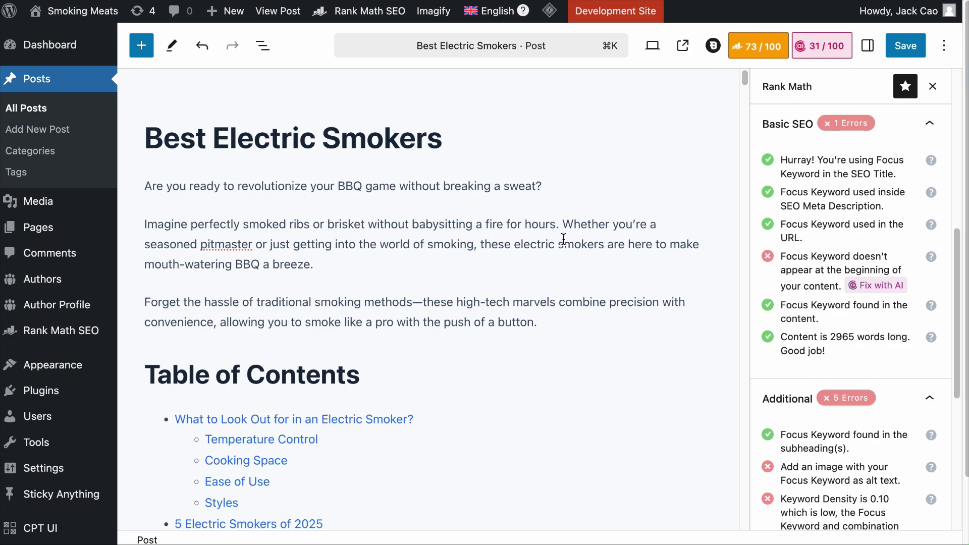
- Fix the check for the focus keyword at the beginning of the content with AI and review the highlighted sentence under Temperature Control
left_click(884, 292)
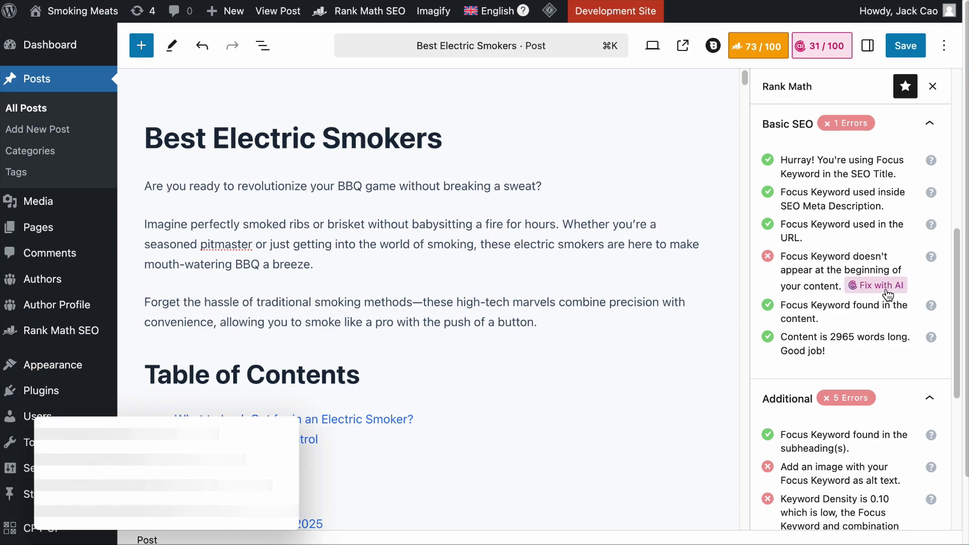
scroll(415, 331, "down", 5)
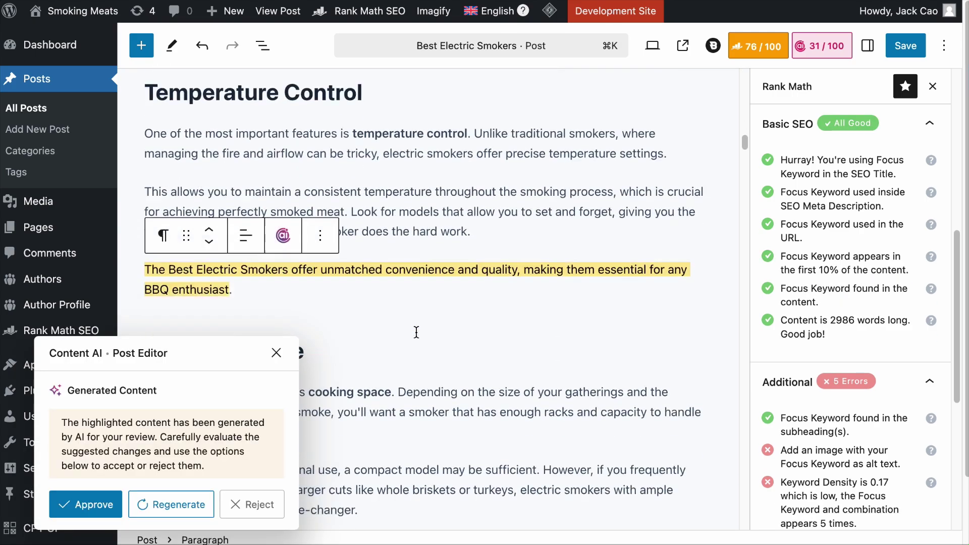
left_click_drag(253, 234, 291, 211)
left_click(143, 210)
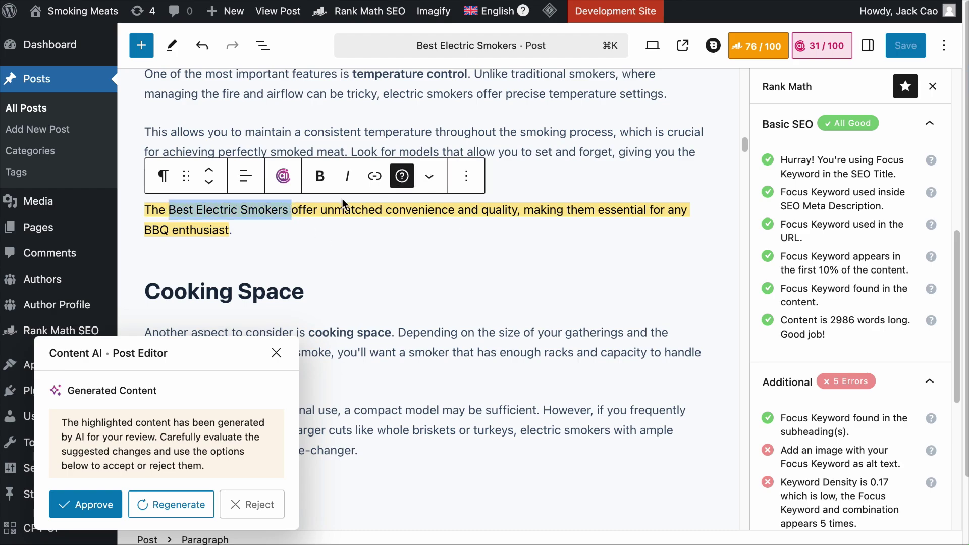
left_click(406, 223)
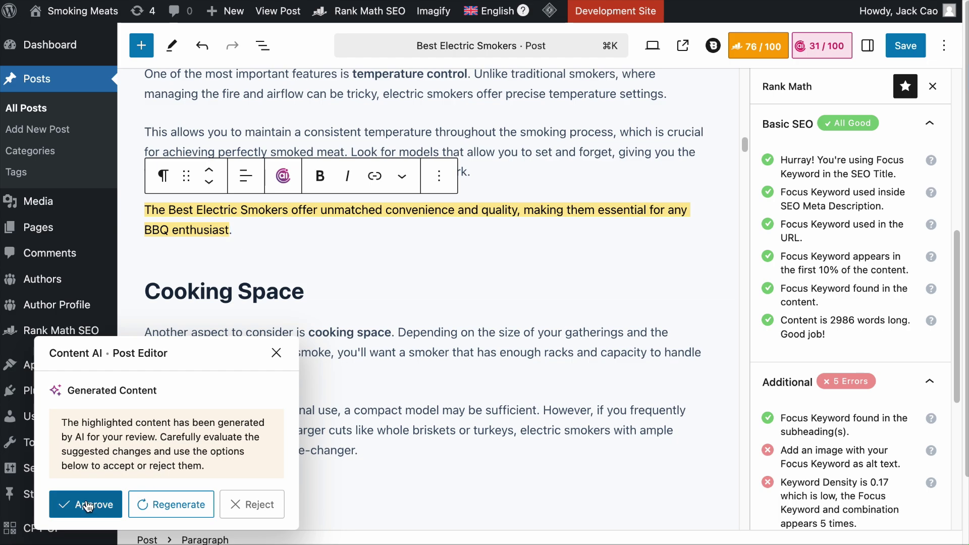
- Reject the AI-generated sentence under Temperature Control and undo the rejection
left_click(251, 504)
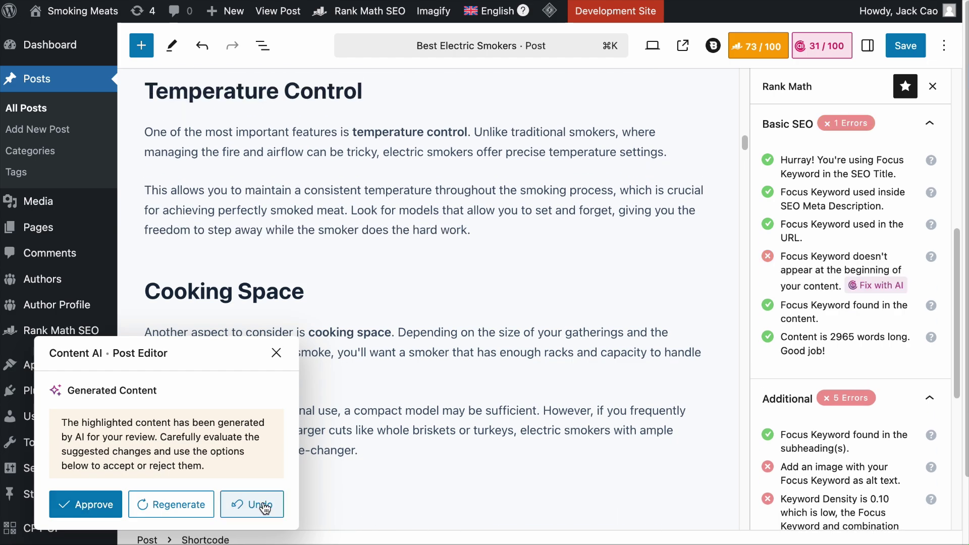
left_click(264, 506)
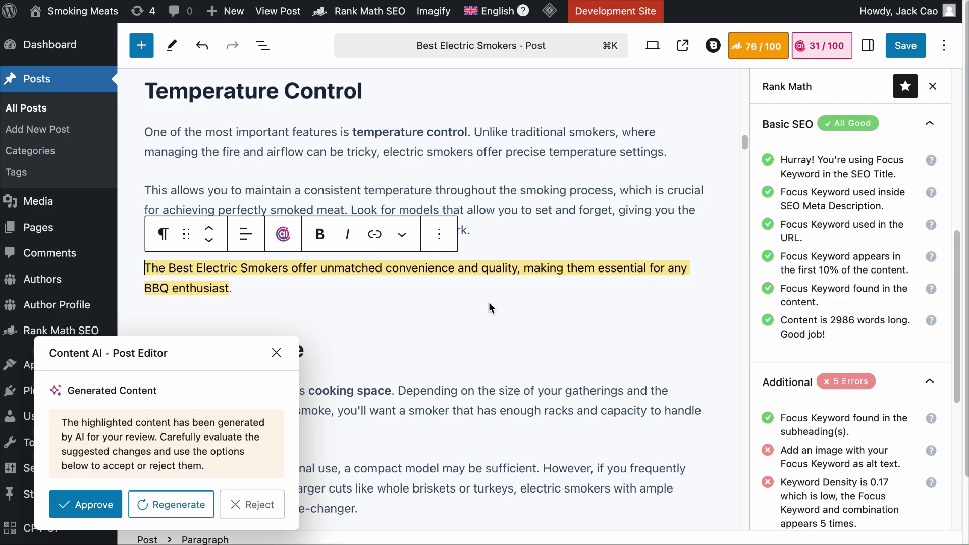
- Fix the check for the focus keyword missing from the content with AI
mouse_move(488, 302)
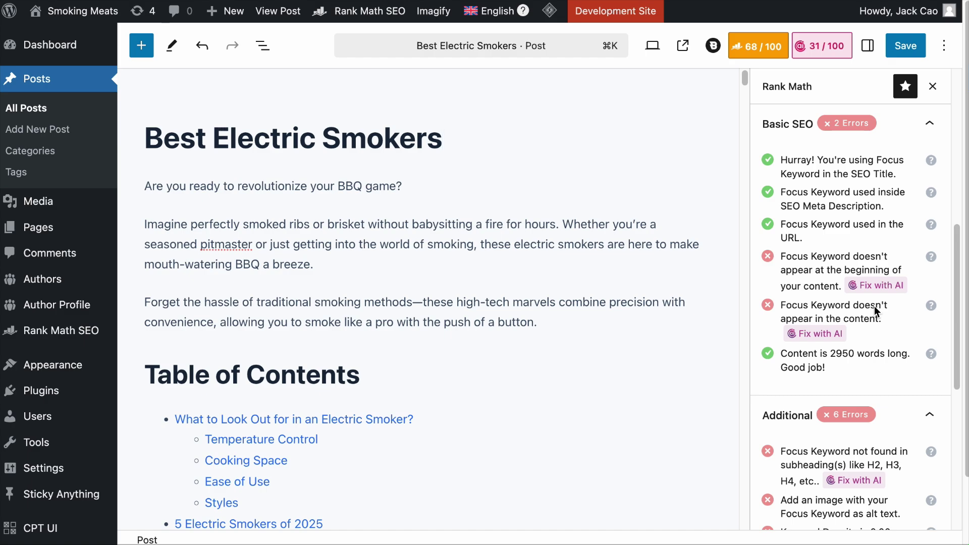
left_click(832, 329)
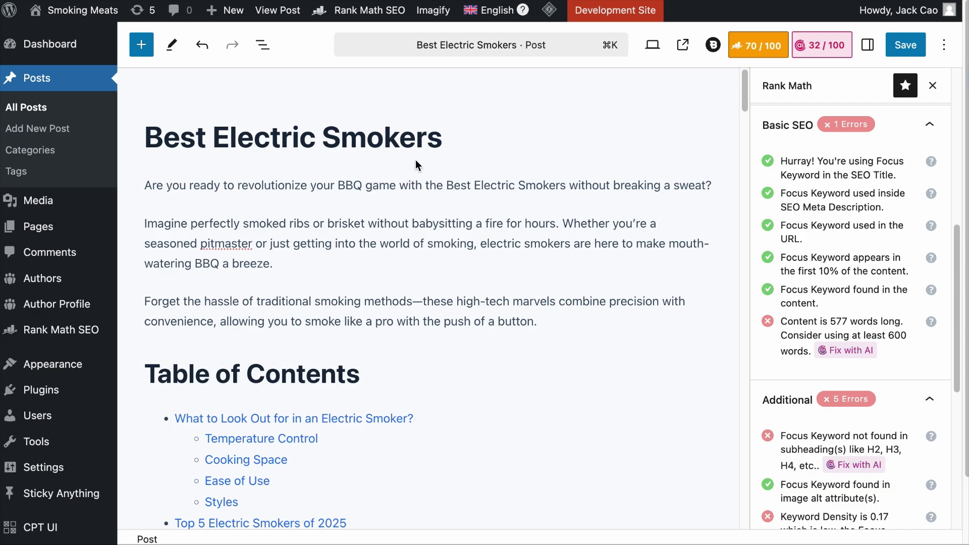
- Examine the post's sections and images for headings that lack body text, against the failed content length check
scroll(495, 199, "down", 15)
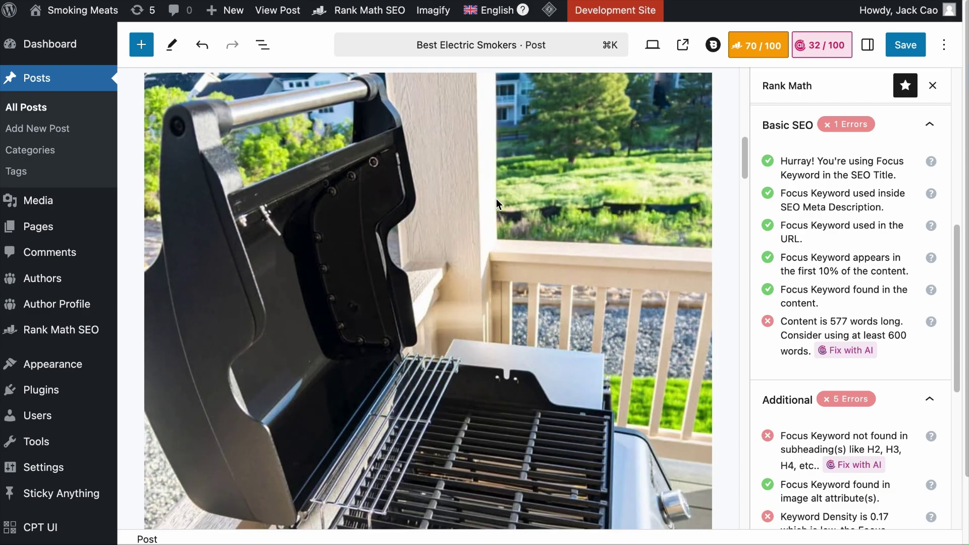
scroll(496, 197, "down", 12)
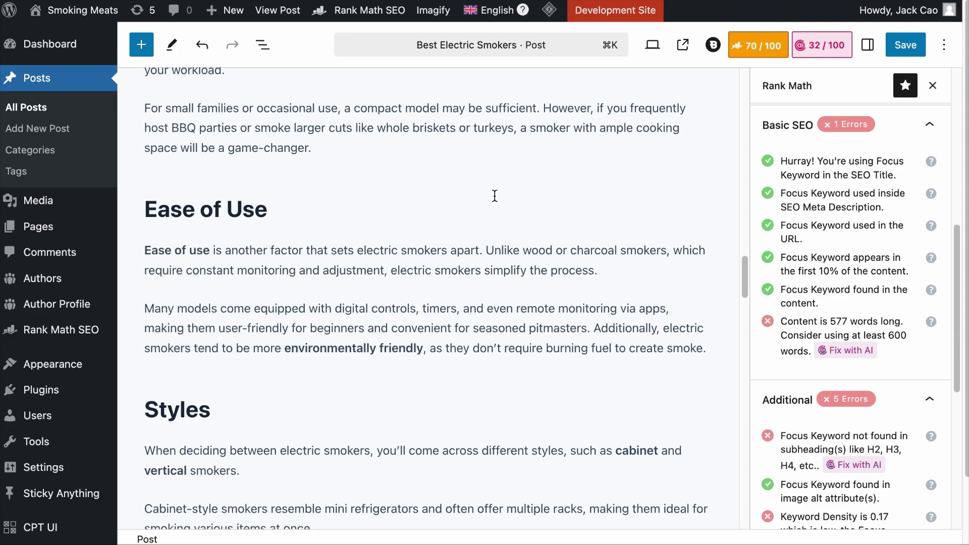
scroll(494, 196, "down", 5)
scroll(495, 196, "up", 5)
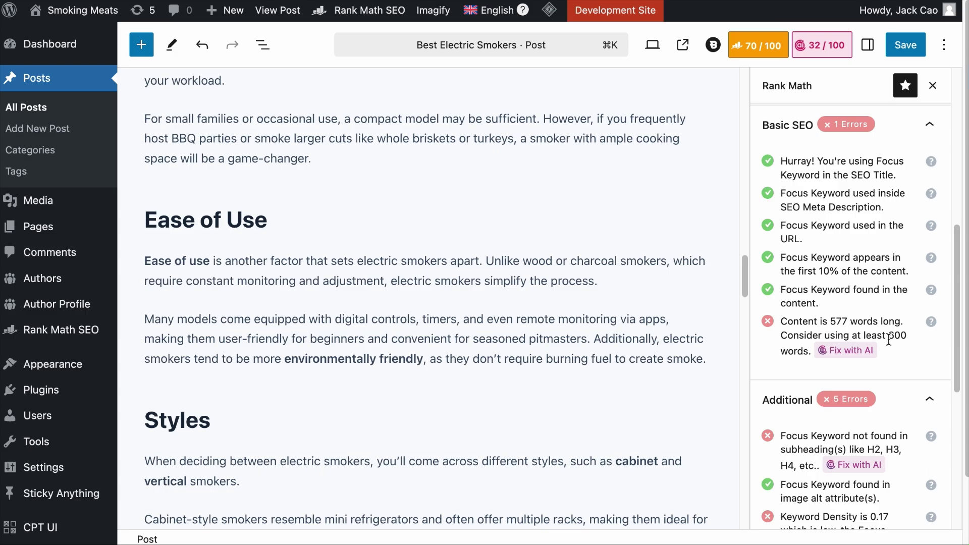
scroll(427, 357, "down", 20)
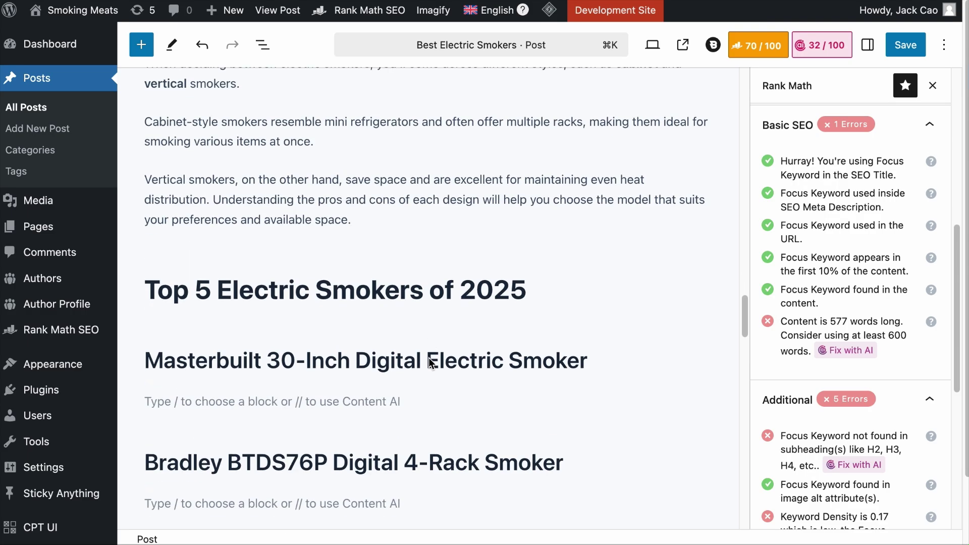
scroll(427, 356, "down", 5)
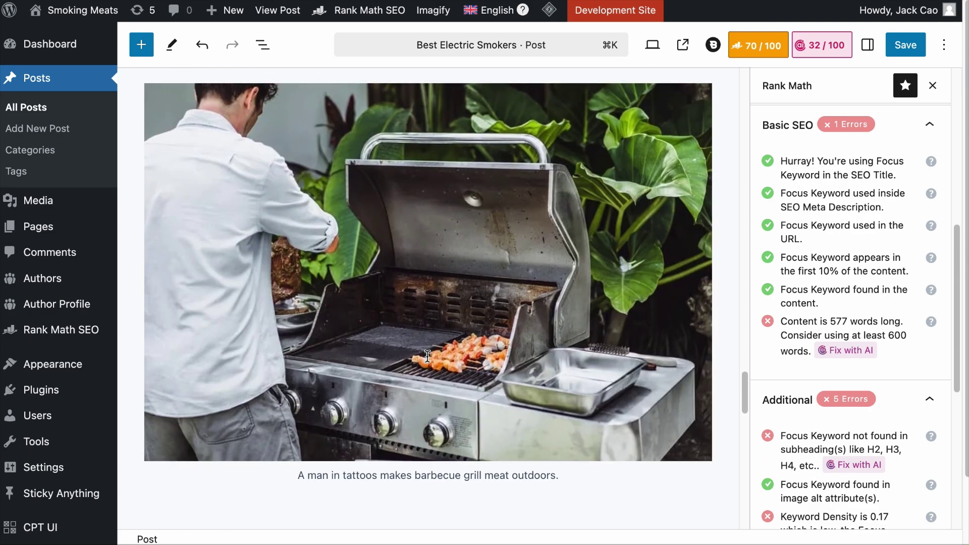
scroll(426, 355, "up", 15)
scroll(426, 355, "up", 5)
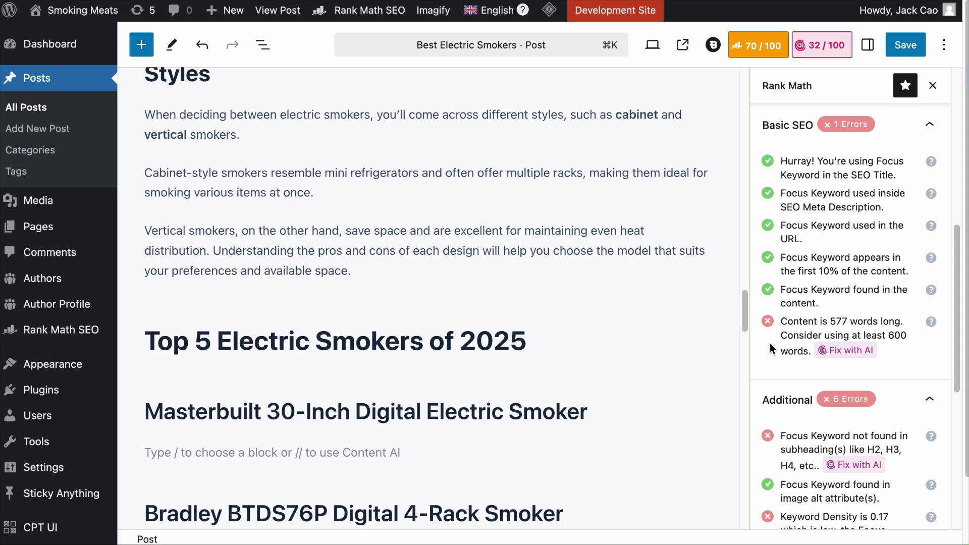
- Fix the content length check with AI and review the highlighted text added throughout the post
left_click(846, 350)
scroll(466, 347, "up", 10)
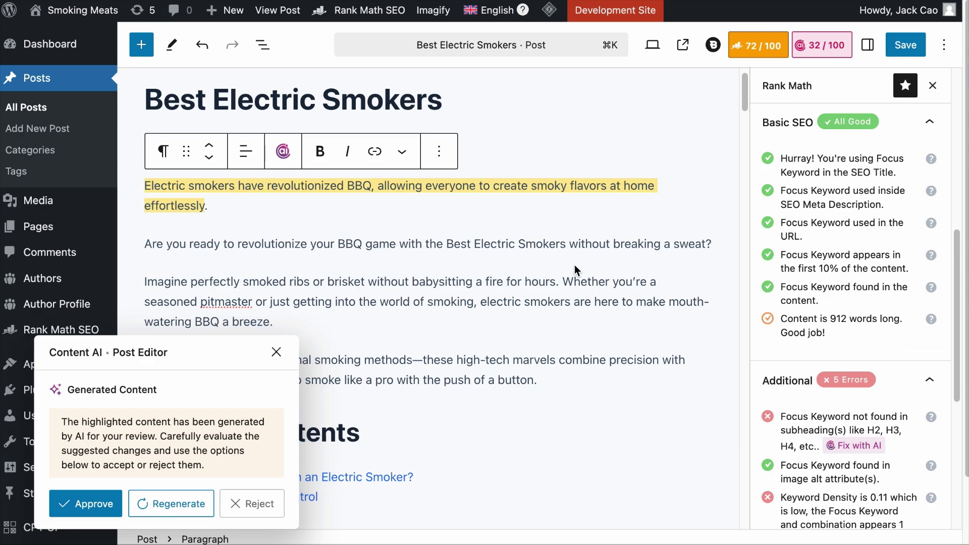
scroll(574, 265, "down", 20)
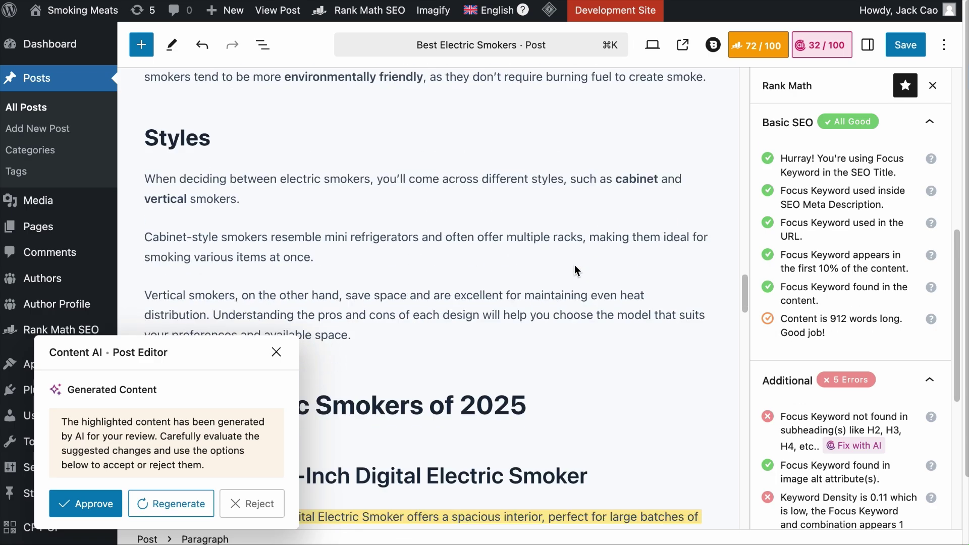
scroll(574, 264, "down", 20)
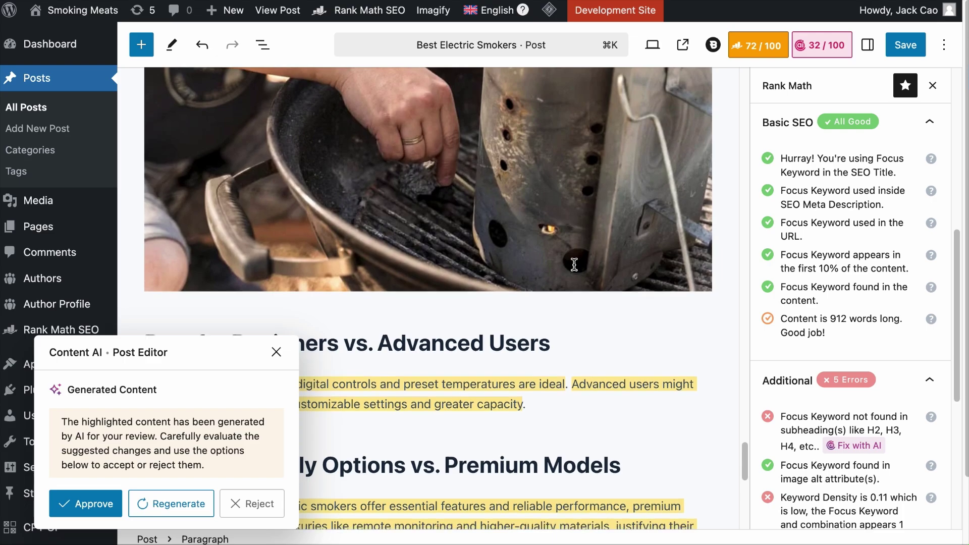
scroll(573, 265, "down", 10)
scroll(574, 264, "up", 8)
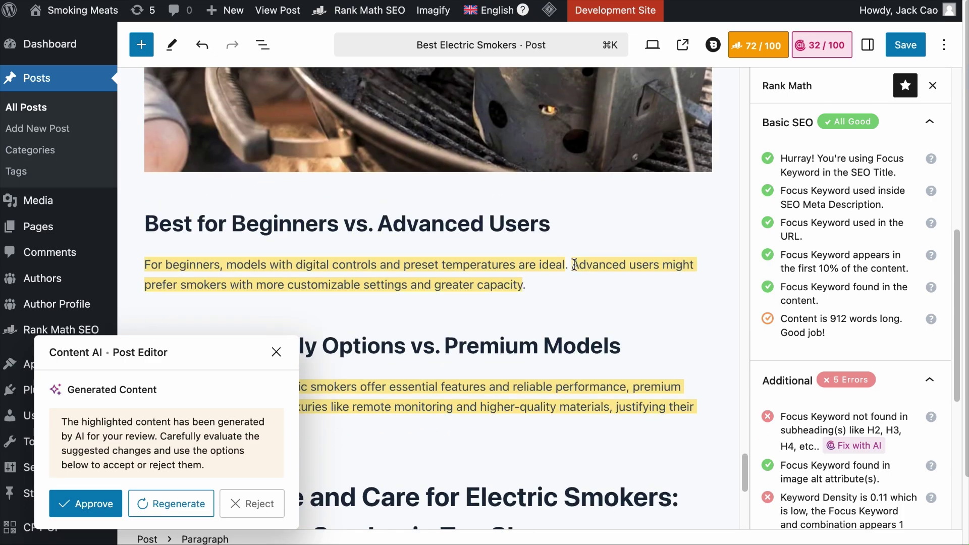
scroll(574, 264, "up", 10)
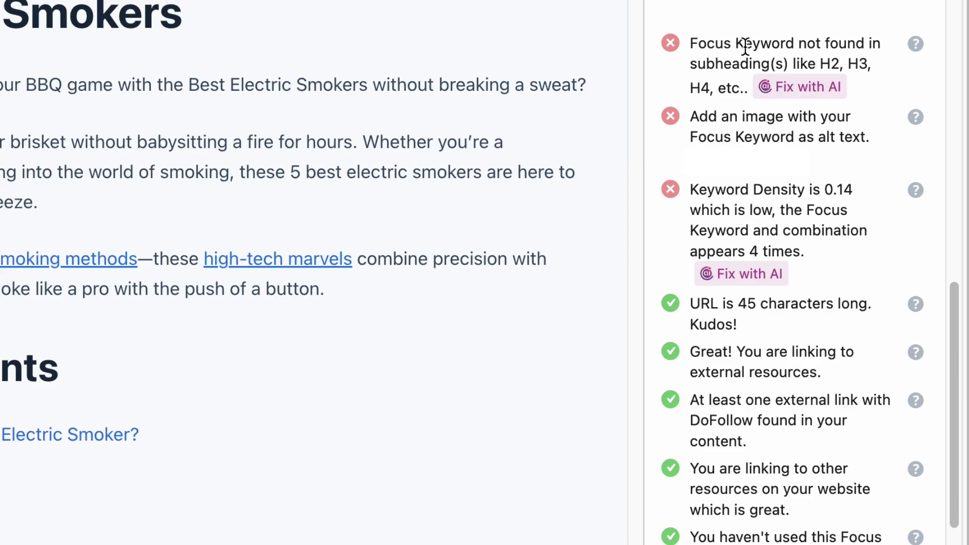
- Fix the check for the focus keyword in subheadings with AI and review the generated changes in the post
left_click(787, 96)
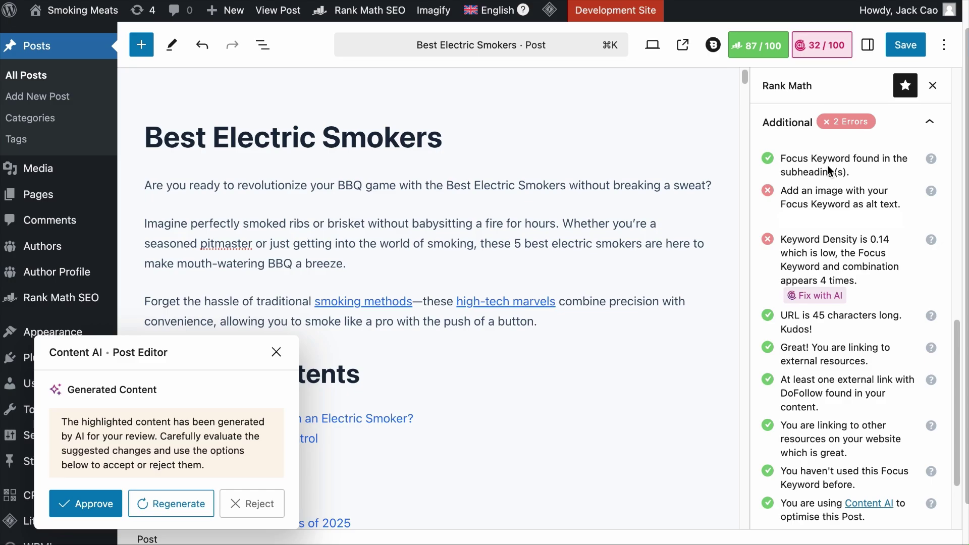
scroll(524, 257, "down", 20)
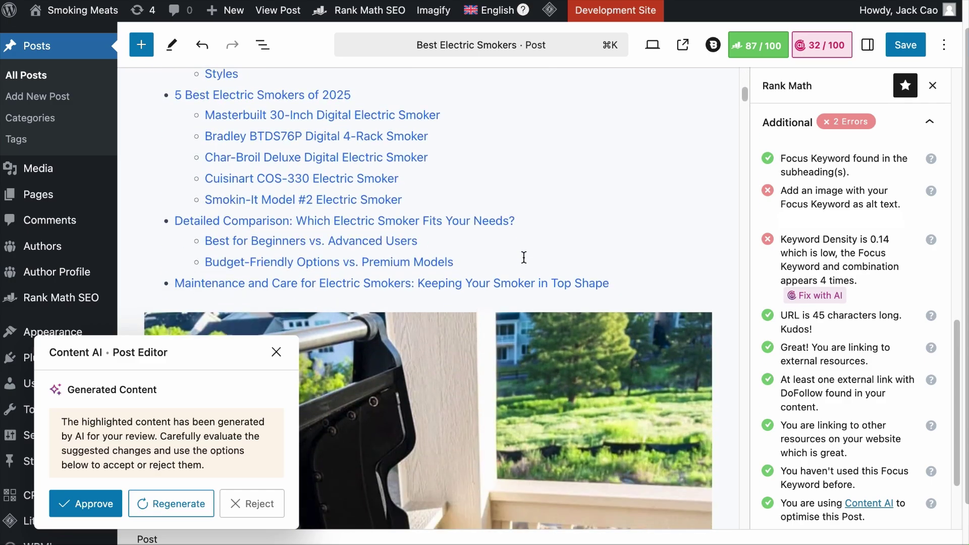
scroll(523, 256, "down", 15)
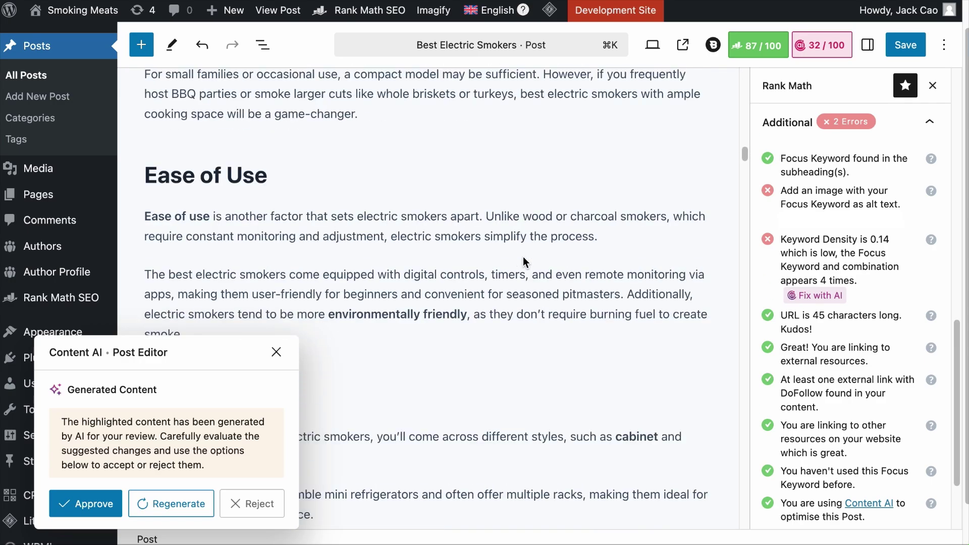
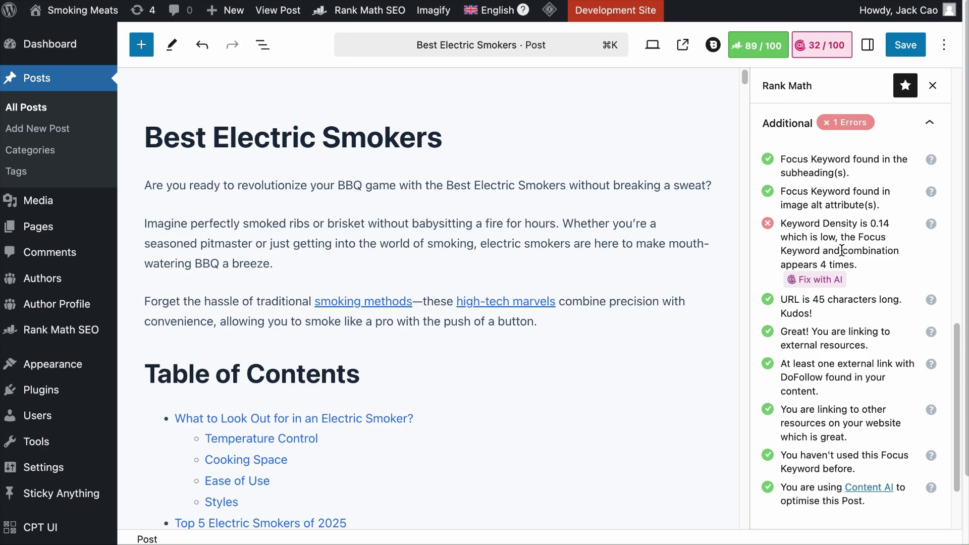
- Fix the keyword density check with AI and review the keyword insertion in the introductory paragraph
left_click(816, 281)
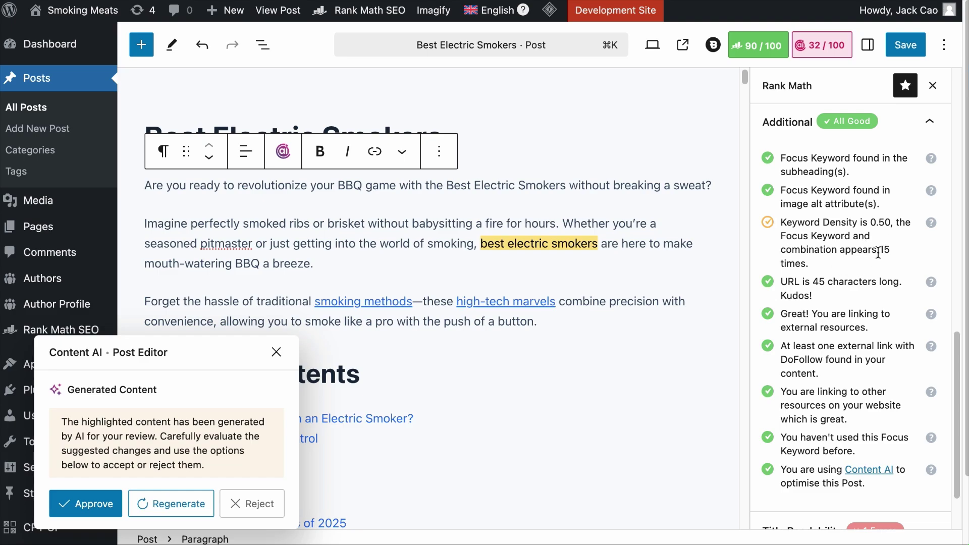
left_click_drag(878, 253, 885, 251)
left_click_drag(445, 244, 500, 263)
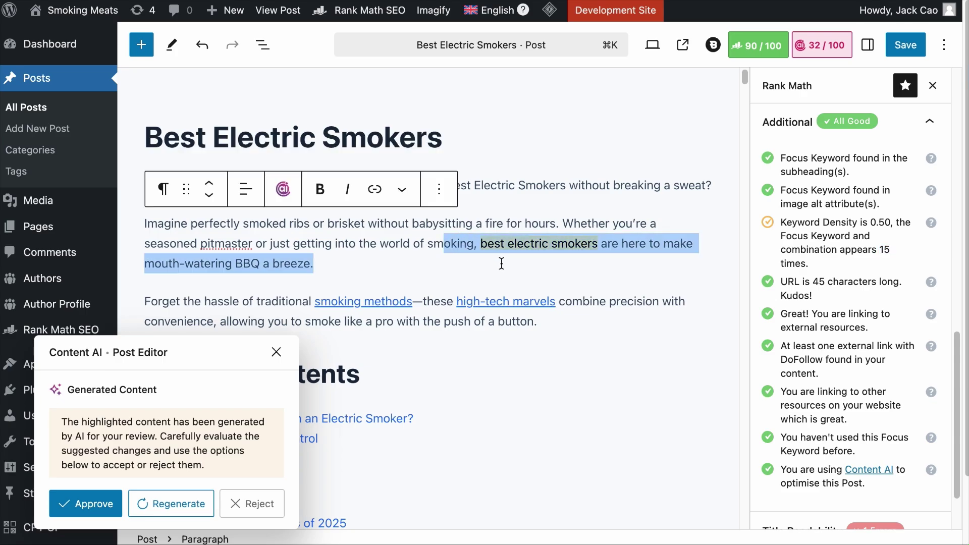
left_click(501, 263)
- Review the highlighted keyword insertions in the Cooking Space, Ease of Use and Top 5 Electric Smokers of 2025 sections
scroll(505, 272, "down", 15)
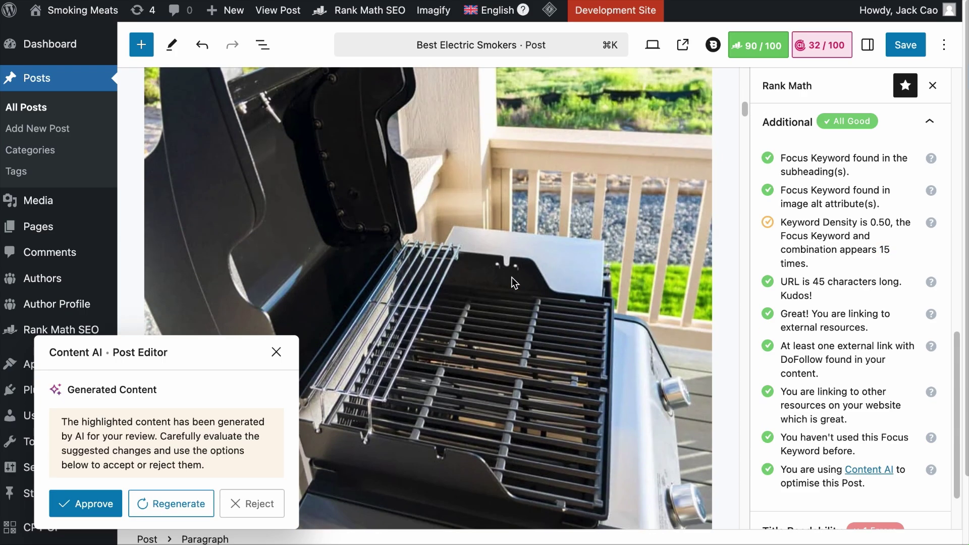
scroll(514, 283, "down", 10)
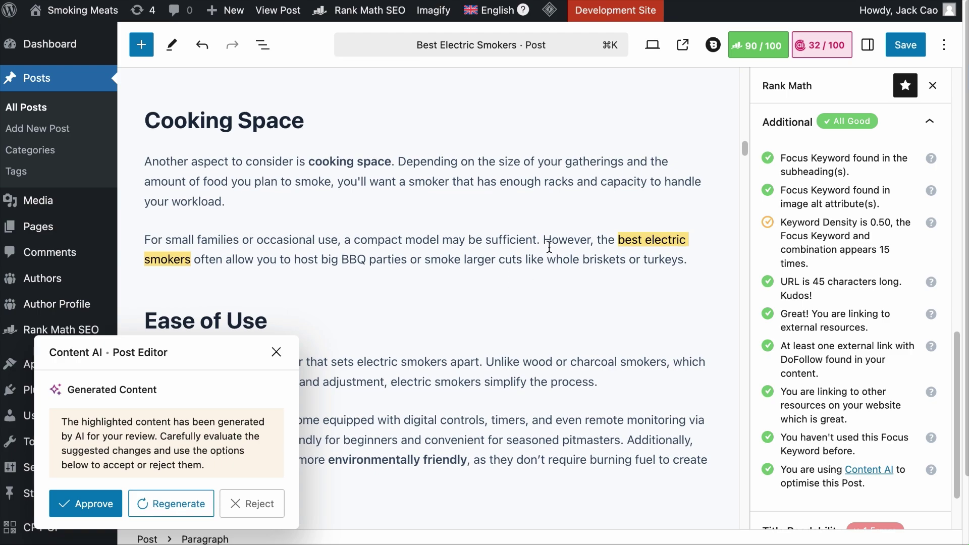
left_click_drag(544, 245, 560, 269)
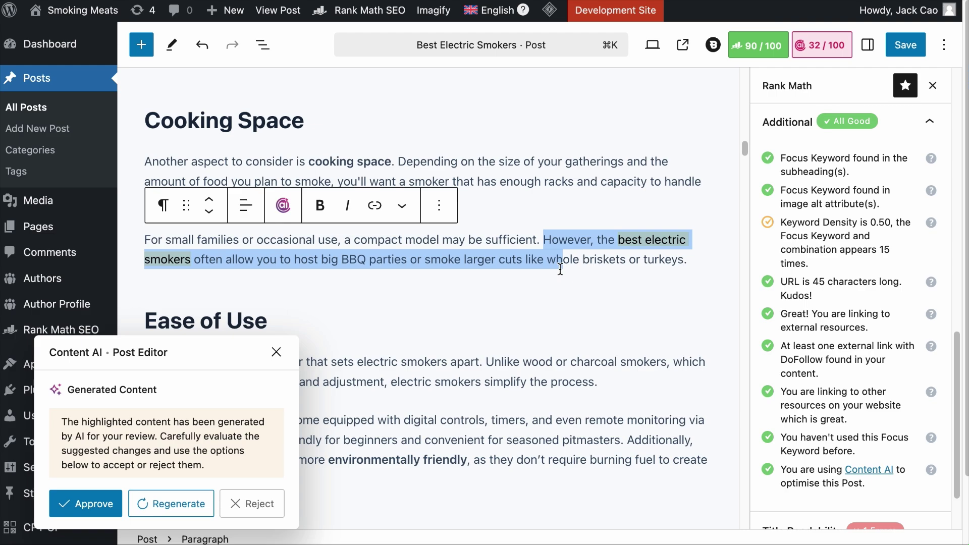
left_click(612, 257)
scroll(586, 302, "down", 5)
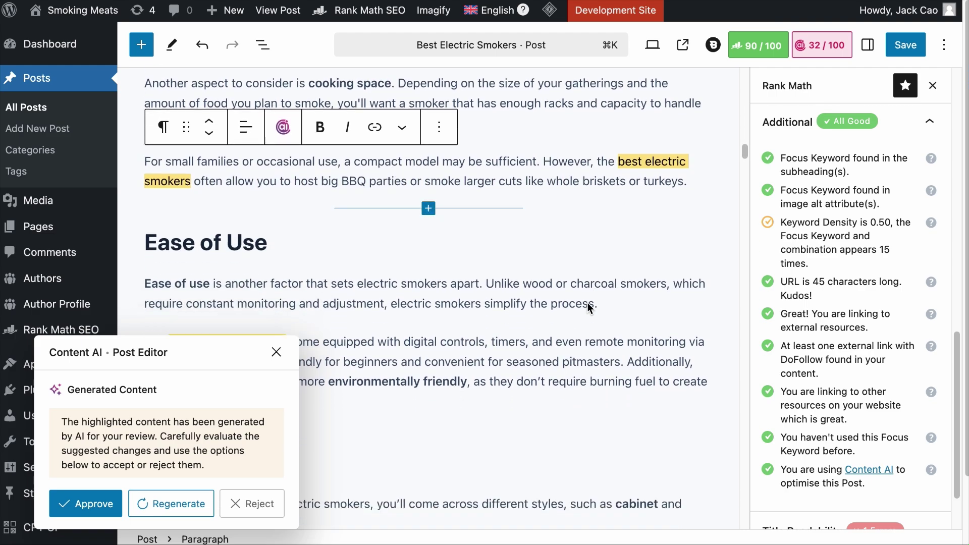
left_click_drag(145, 195, 171, 214)
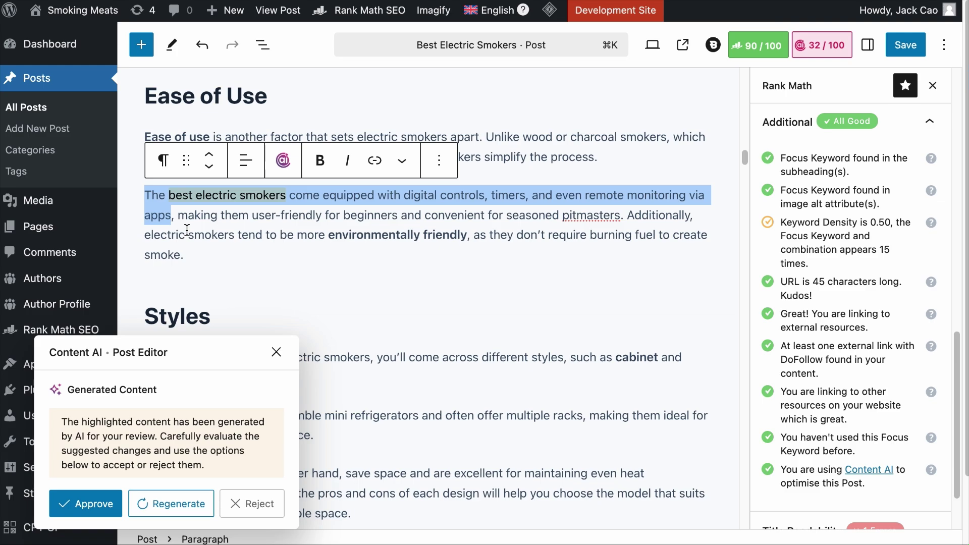
left_click(366, 222)
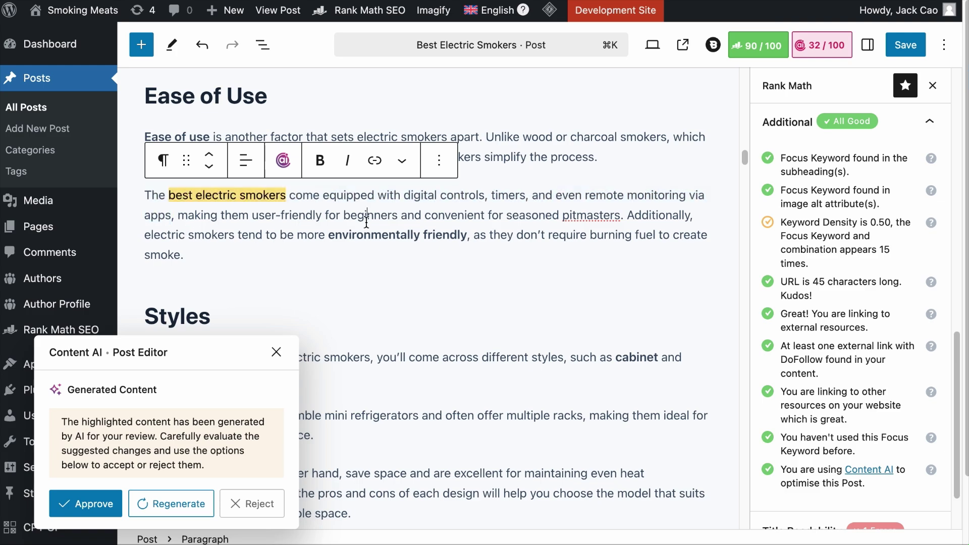
scroll(386, 257, "down", 10)
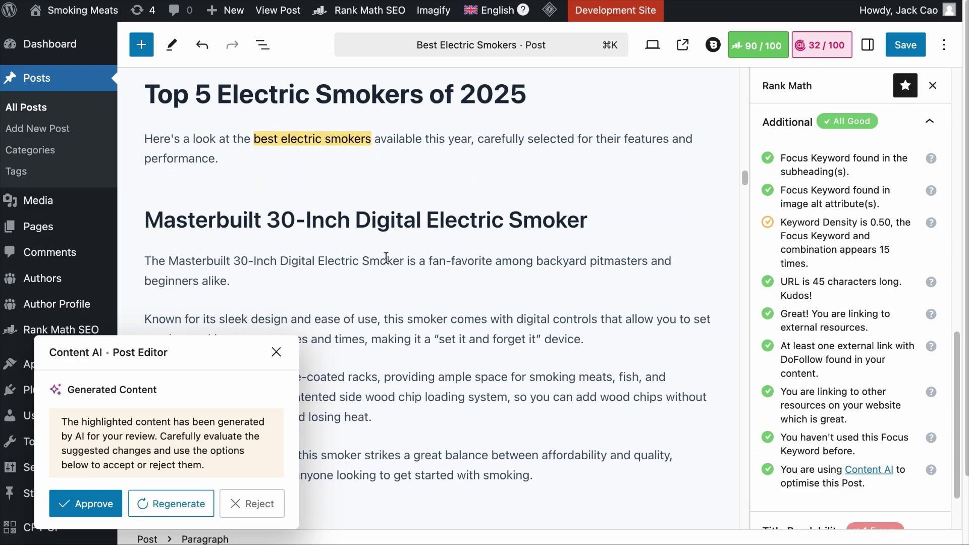
- Review the highlighted keyword insertion in the Char-Broil Deluxe Digital Electric Smoker section
scroll(386, 257, "down", 15)
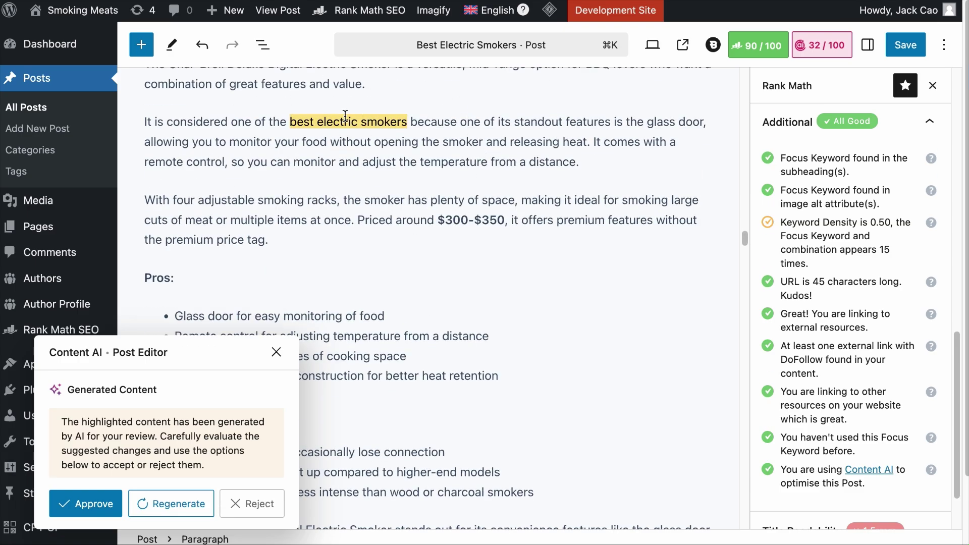
left_click_drag(458, 122, 203, 106)
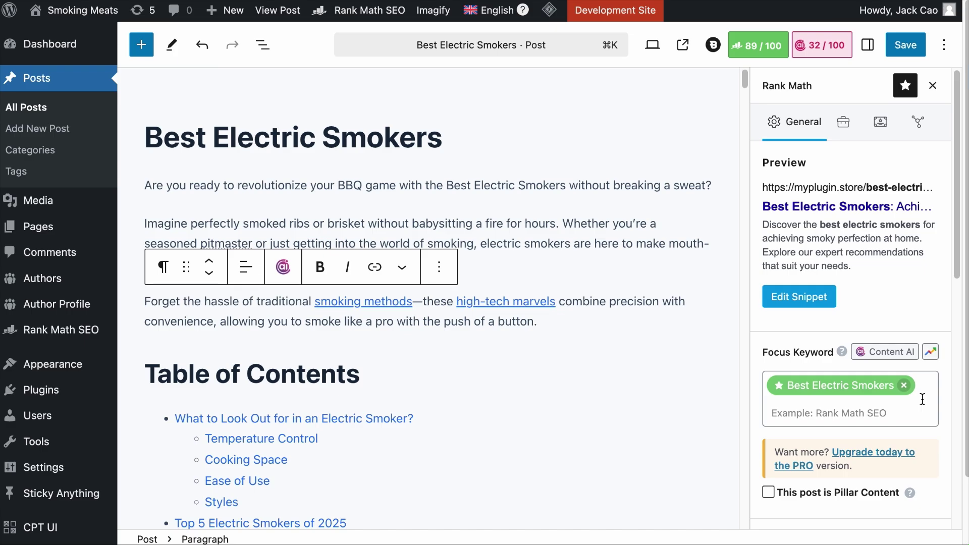
- Check the SEO title in the snippet editor and review the post's Title Readability checks
left_click(817, 304)
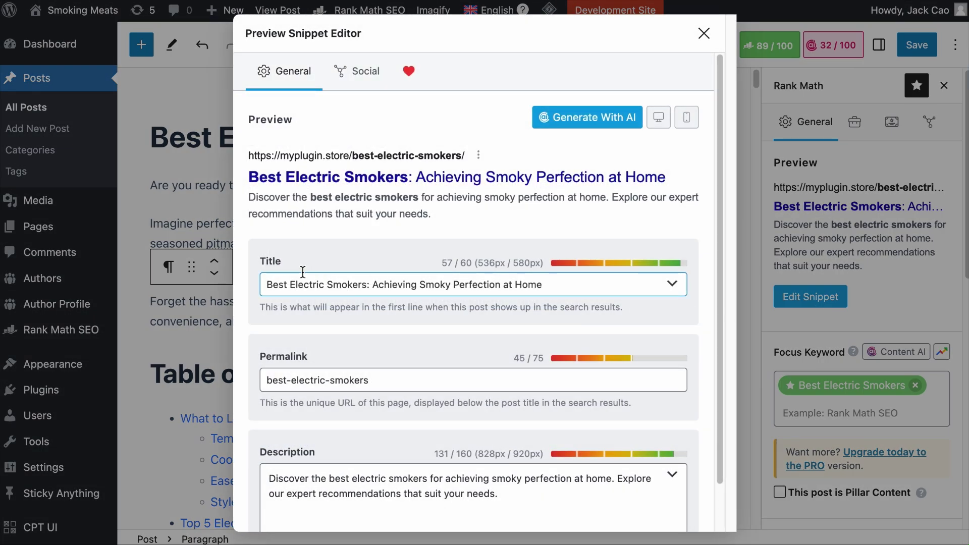
left_click(704, 34)
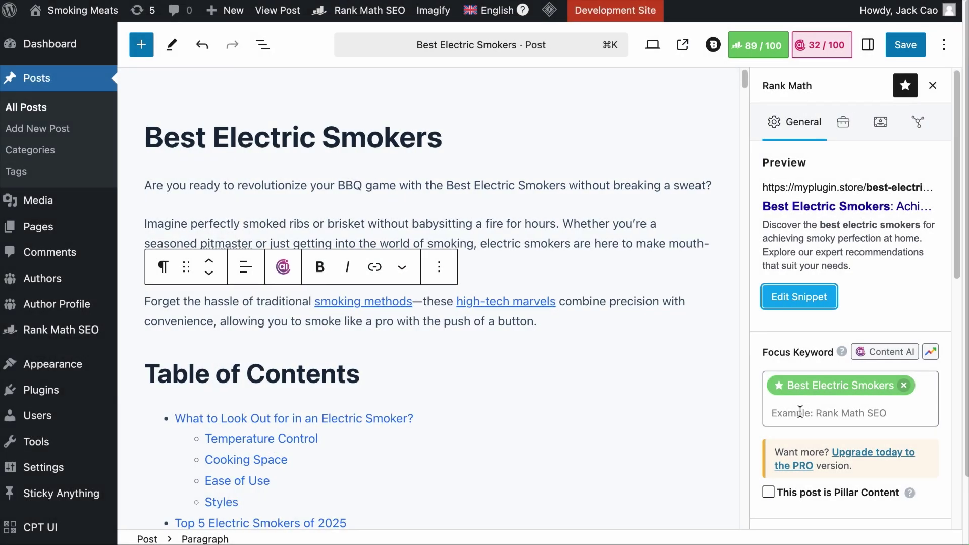
scroll(807, 409, "down", 5)
scroll(808, 409, "down", 5)
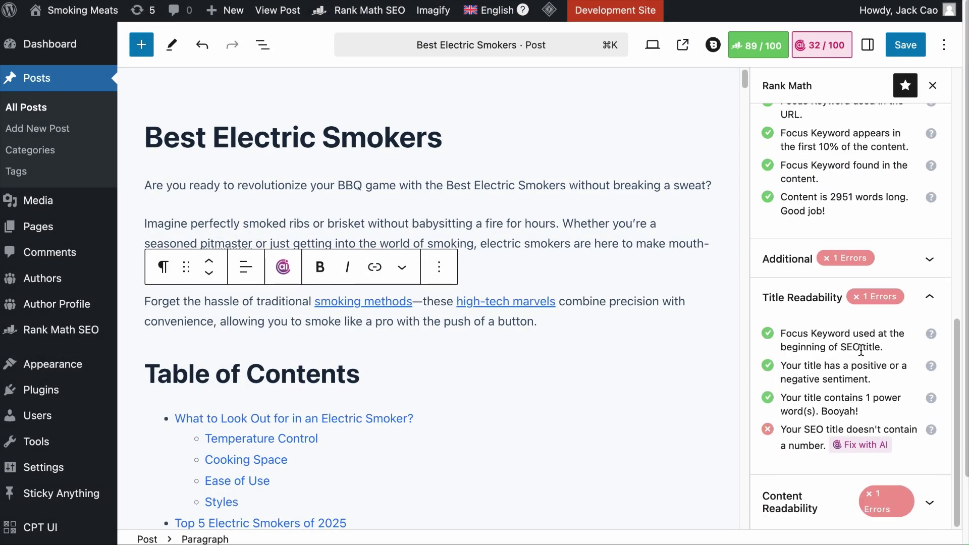
scroll(849, 341, "up", 10)
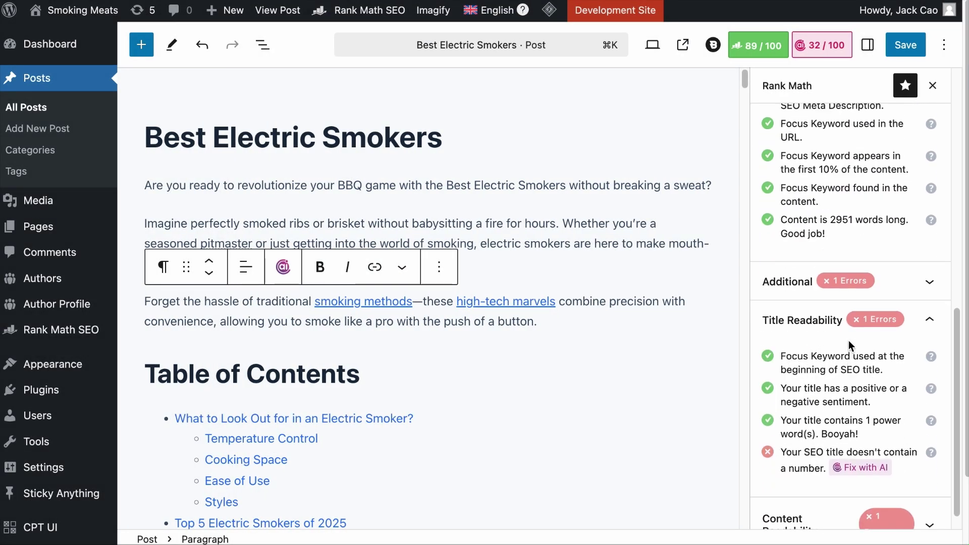
- Move the focus keyword to the end of the SEO title so it reads "Achieving Smoky Perfection at Home: Best Electric Smokers"
left_click(801, 301)
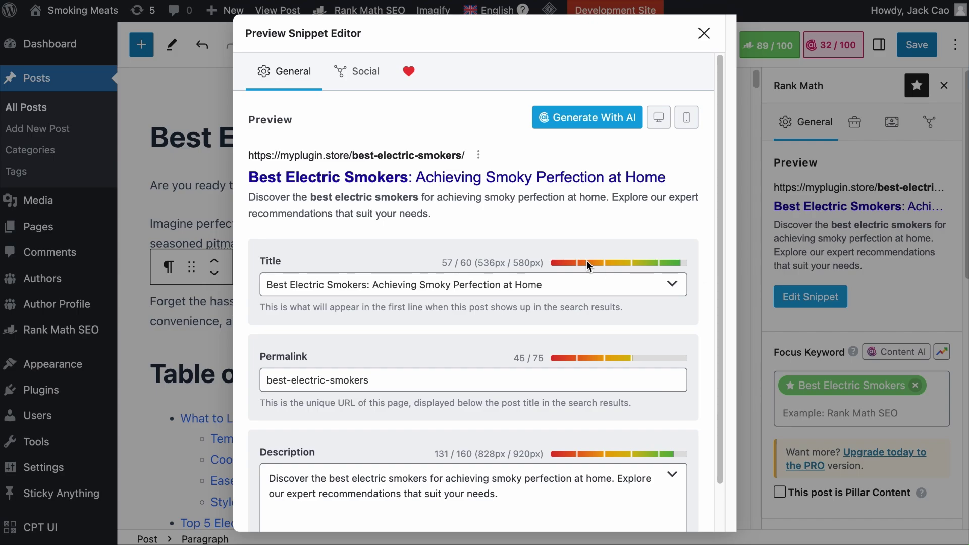
left_click_drag(374, 288, 190, 288)
key("ctrl+c")
key("BackSpace")
left_click(456, 285)
type(":")
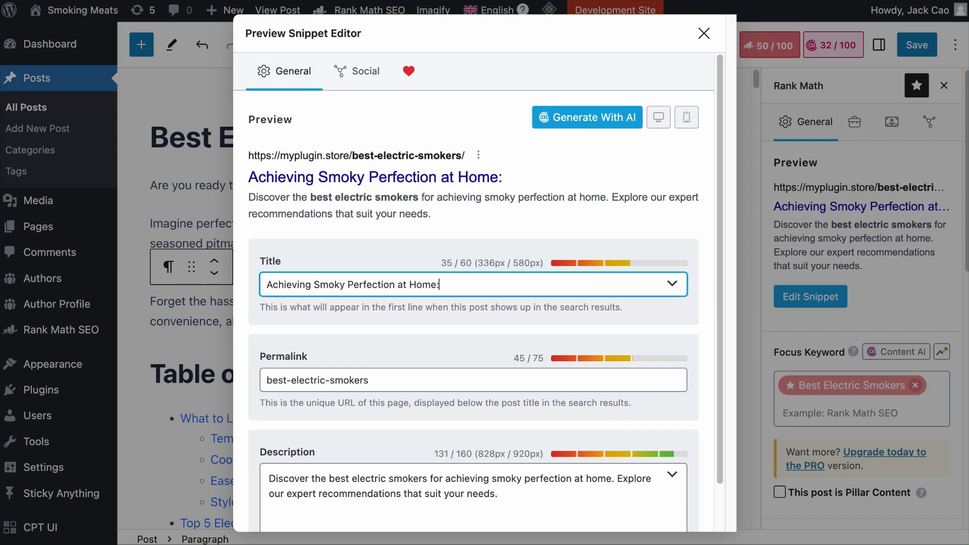
key("ctrl+v")
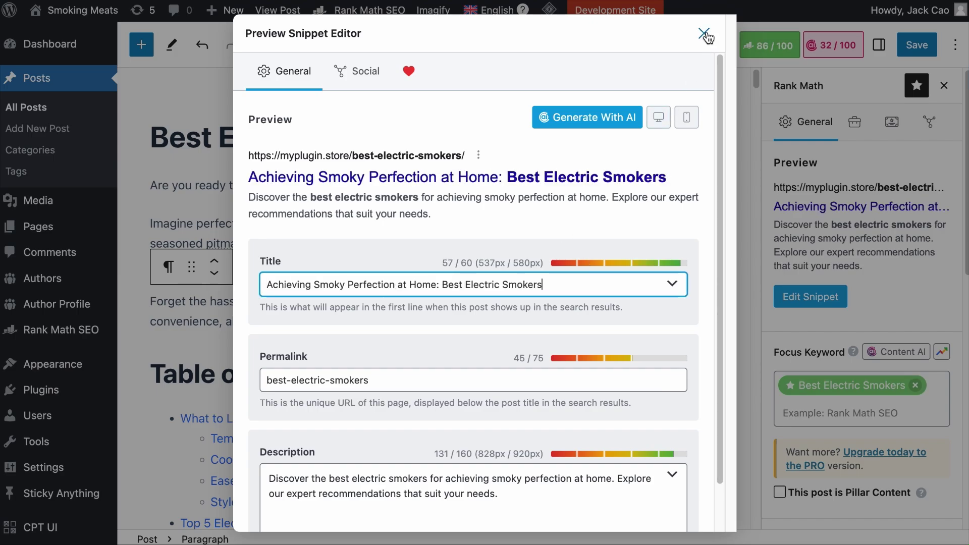
left_click(704, 33)
- Fix the check for the focus keyword at the beginning of the SEO title with AI and approve the generated title
scroll(837, 405, "down", 10)
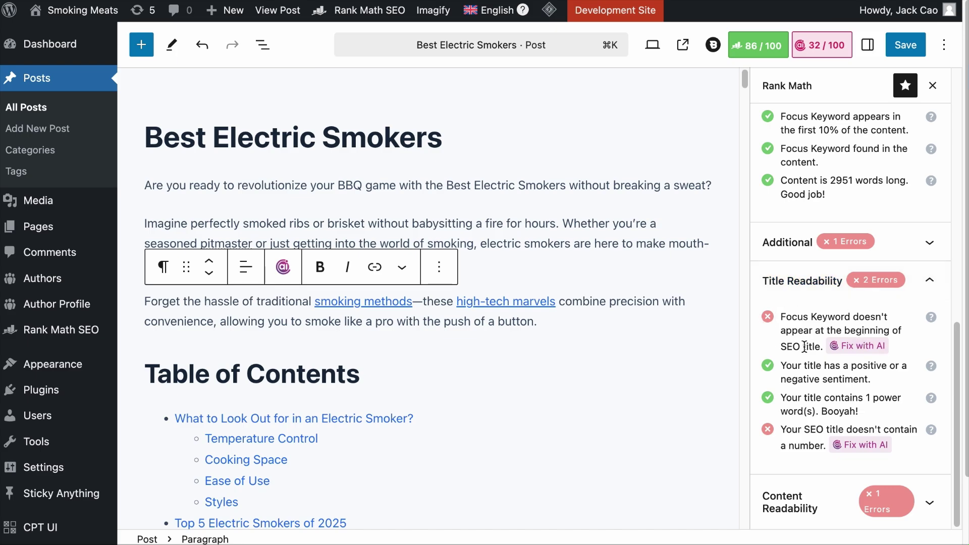
left_click(855, 349)
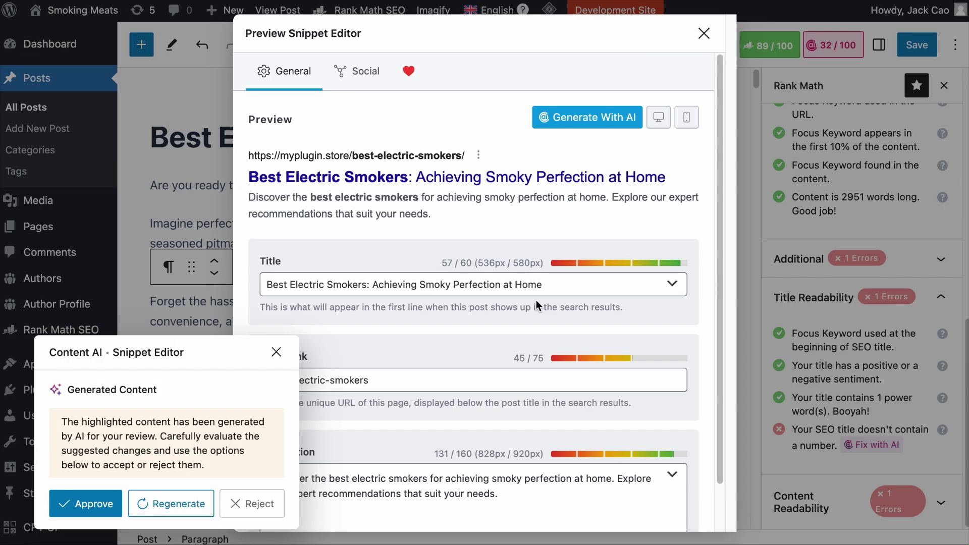
left_click(120, 504)
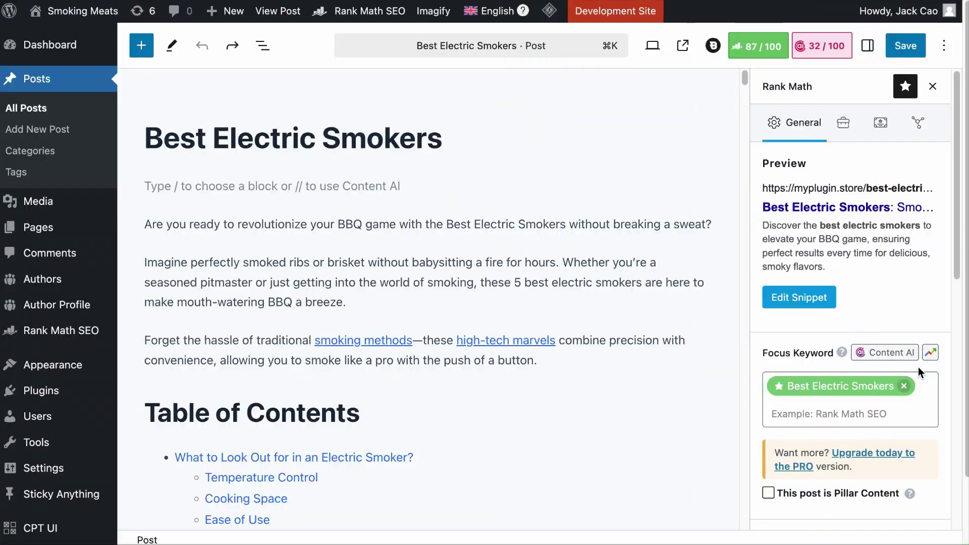
- Open the Rank Math guide for the title sentiment check and browse its reference list of positive words
scroll(918, 367, "down", 10)
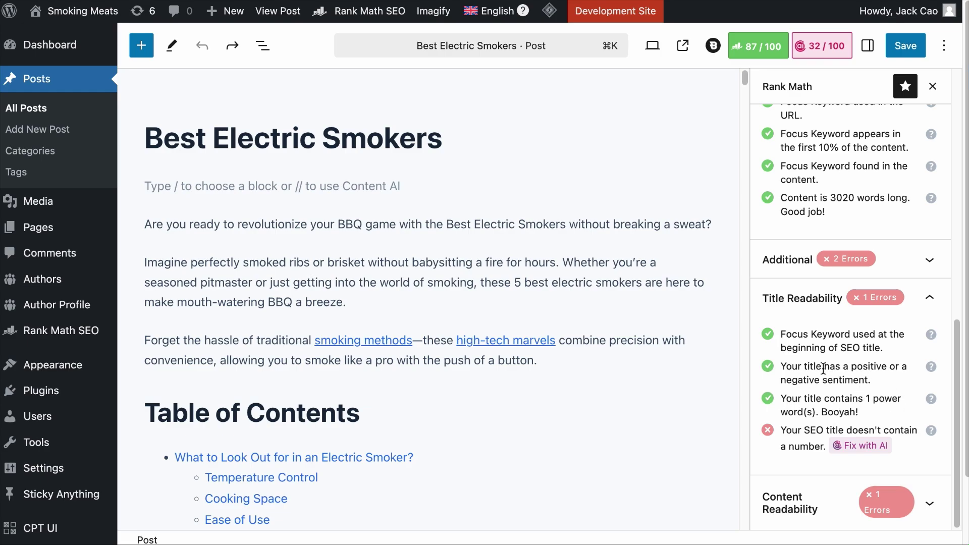
left_click(931, 368)
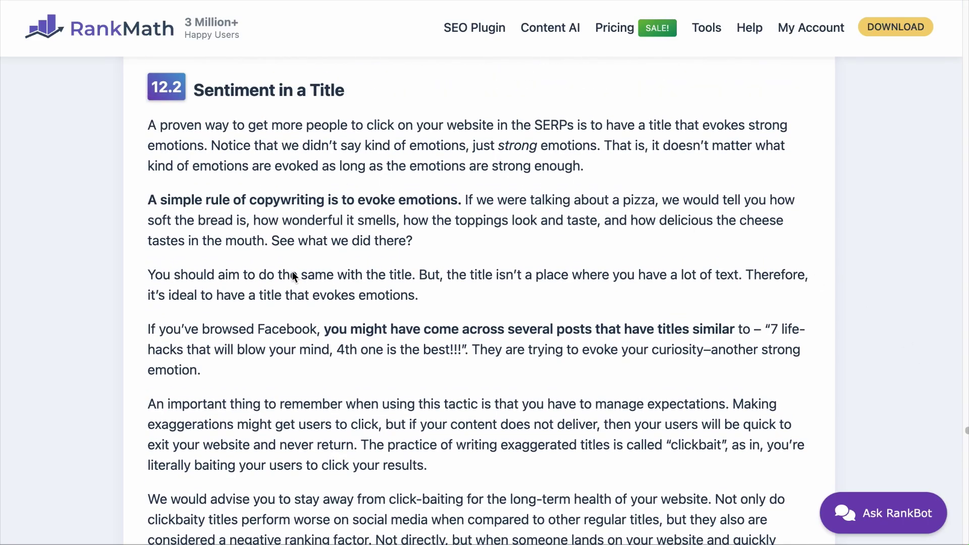
scroll(583, 318, "down", 15)
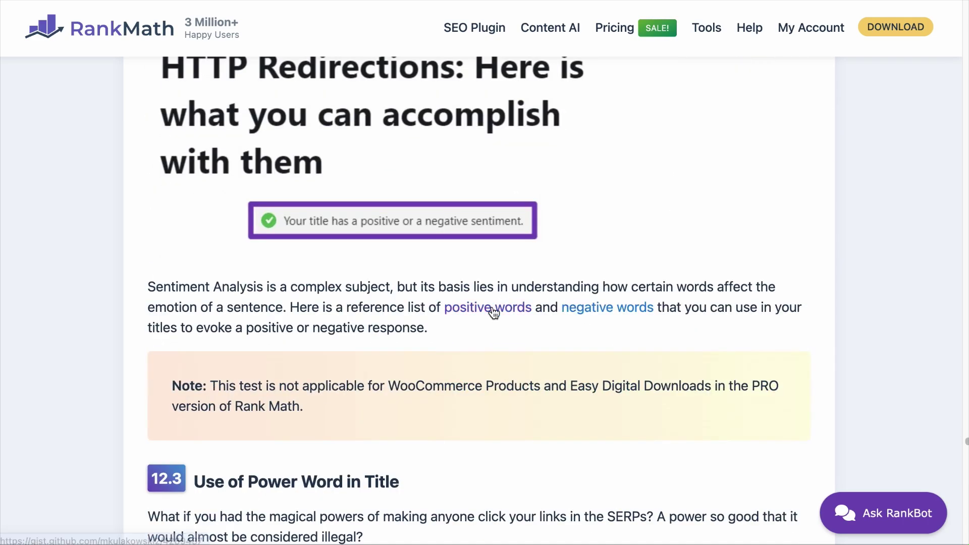
left_click(509, 313)
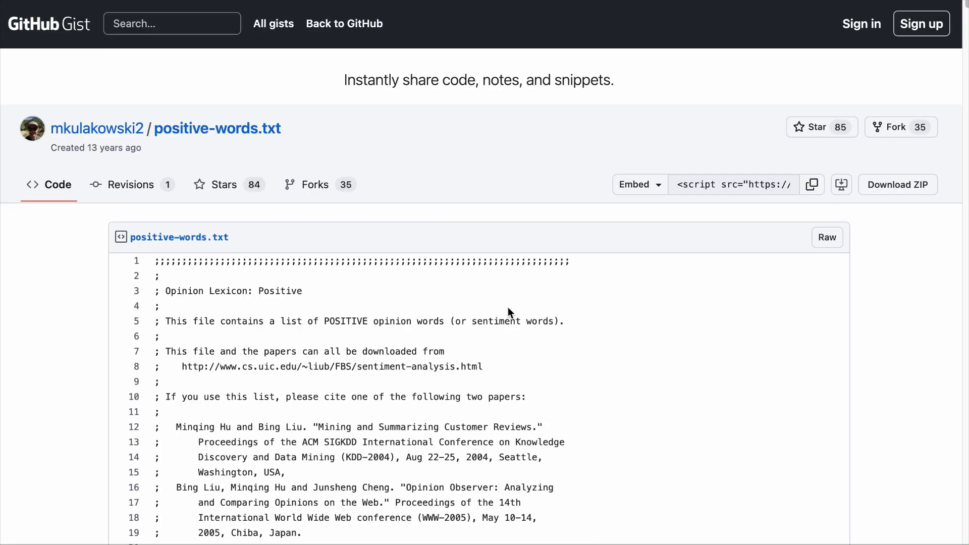
scroll(508, 310, "down", 15)
scroll(508, 312, "down", 20)
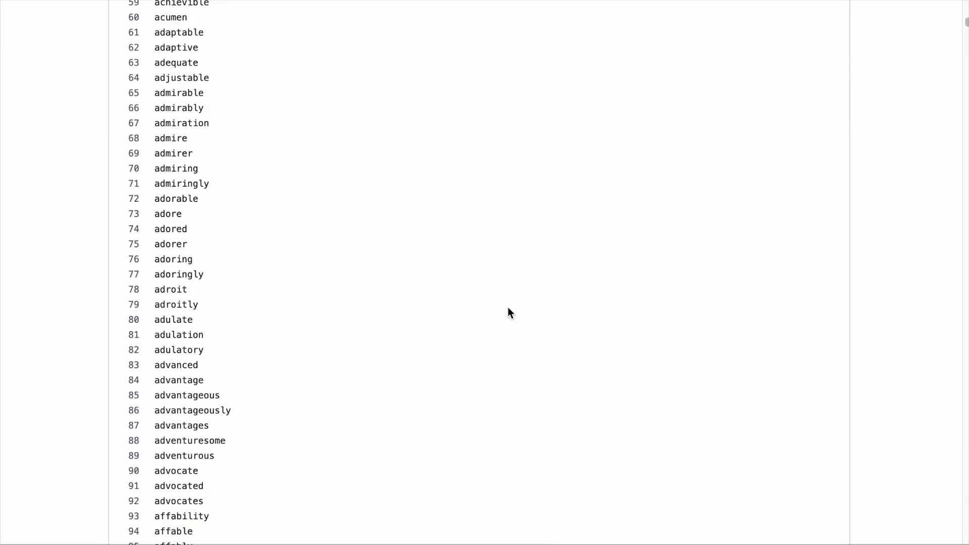
scroll(507, 307, "down", 18)
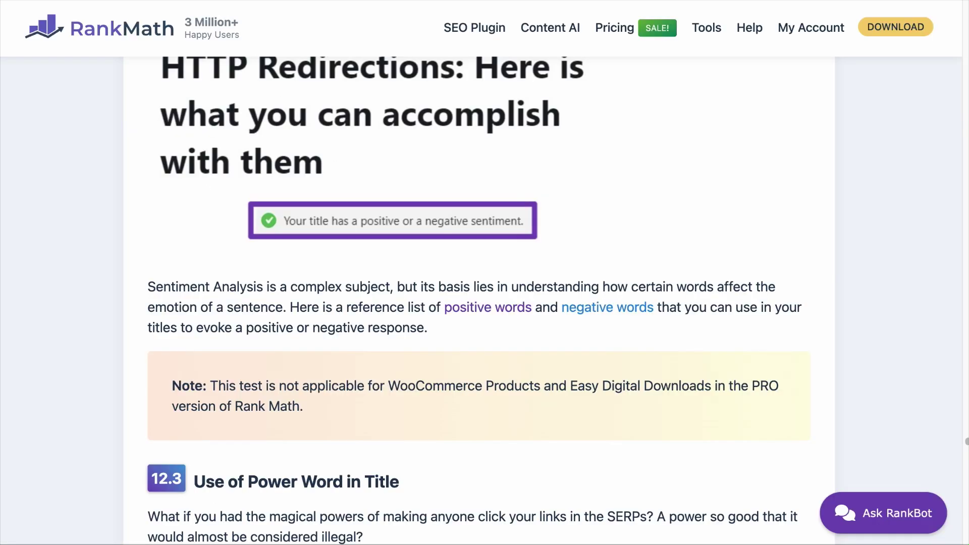
- Browse the reference list of negative words linked from the title sentiment guide
left_click(613, 308)
scroll(613, 305, "down", 14)
scroll(613, 305, "down", 20)
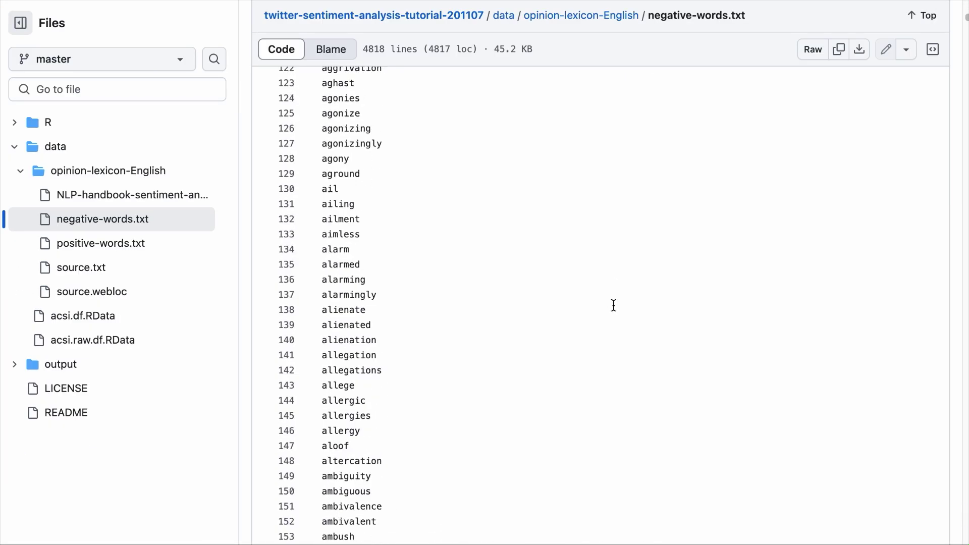
scroll(613, 305, "down", 2)
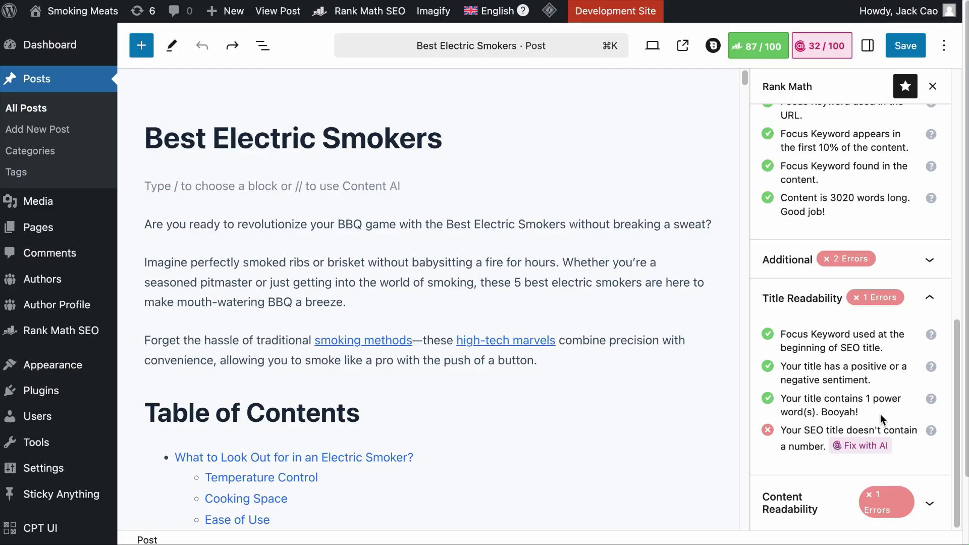
- Open the guide for the power word check and browse the English list in the linked power words article
left_click(931, 400)
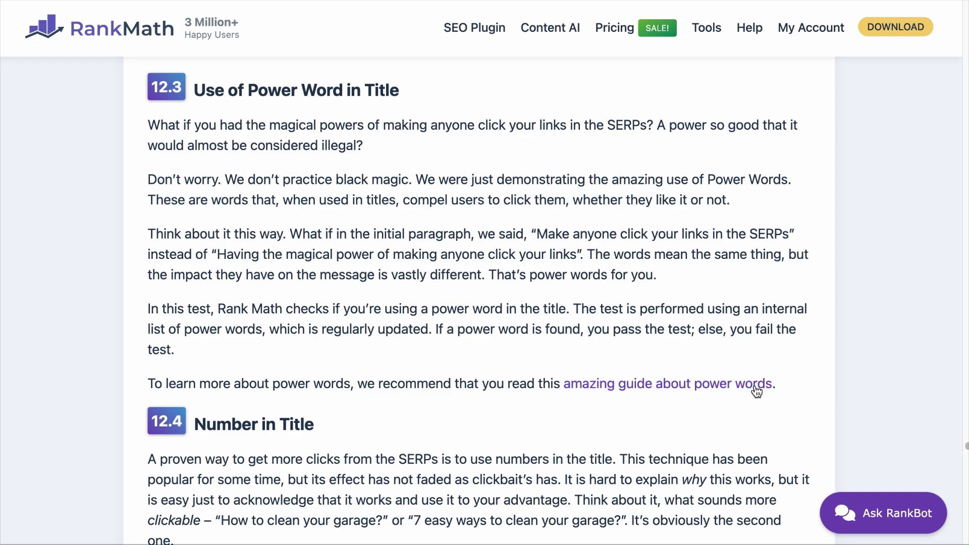
left_click(755, 386)
scroll(753, 386, "down", 20)
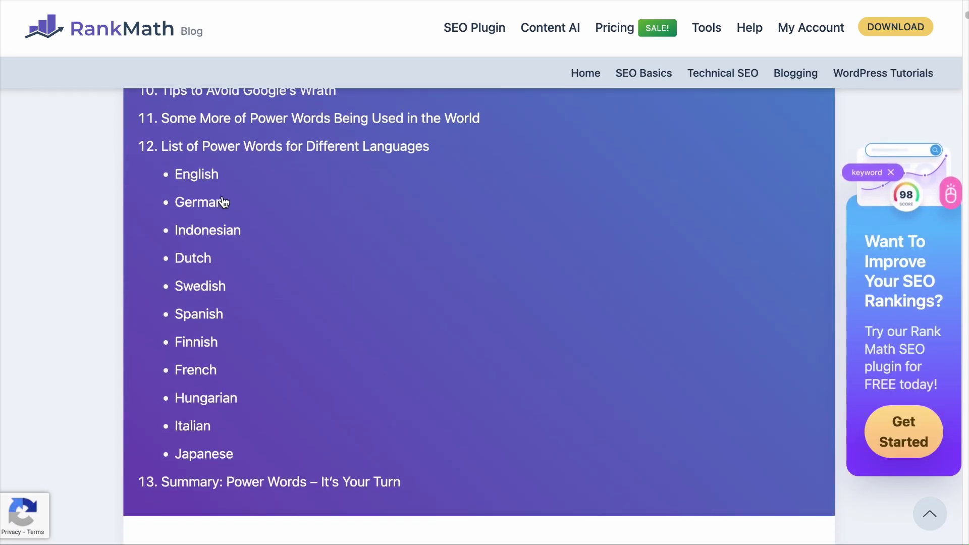
left_click(197, 176)
scroll(240, 231, "down", 12)
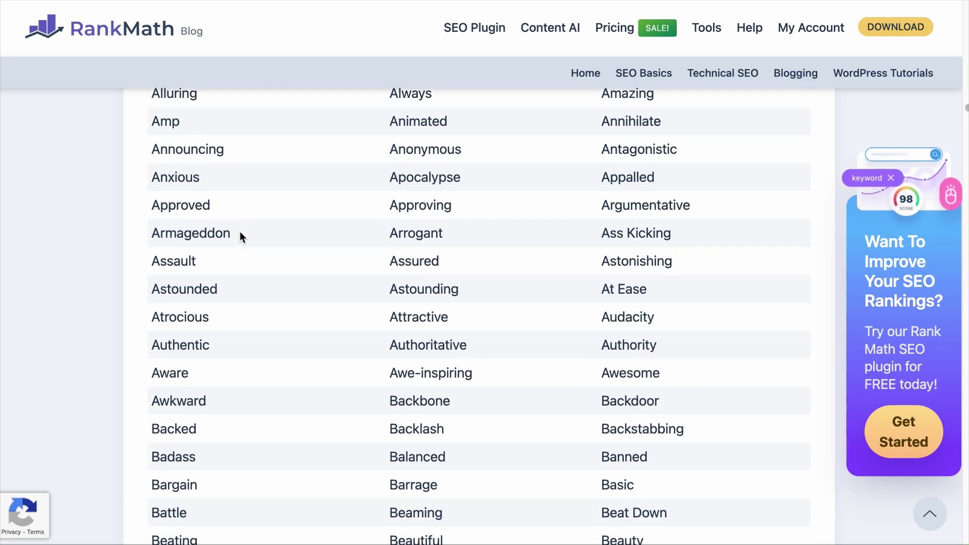
scroll(240, 231, "down", 10)
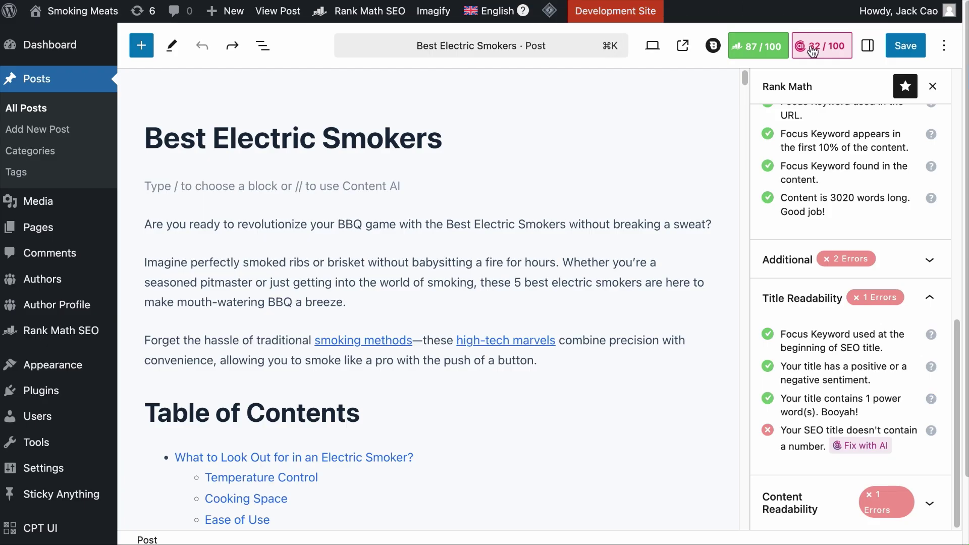
- Remove "Best" from the SEO title in the snippet editor so it reads "Electric Smokers: Smoking in the Backyard"
left_click(813, 51)
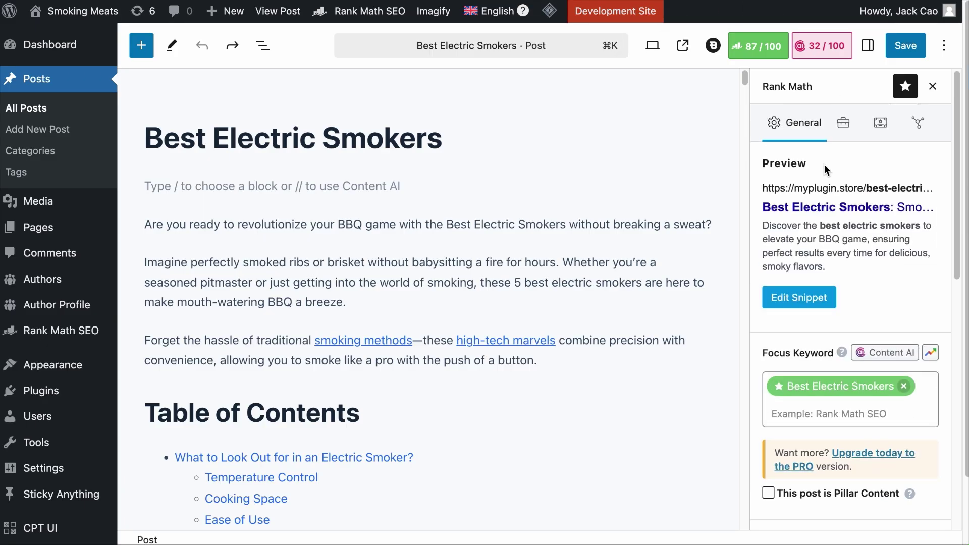
left_click(809, 297)
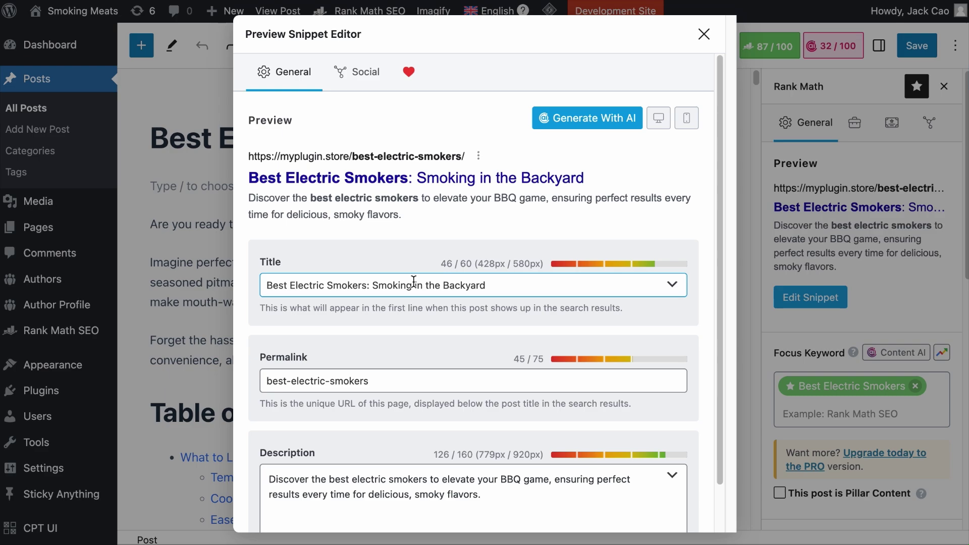
left_click_drag(505, 282, 234, 278)
left_click(367, 285)
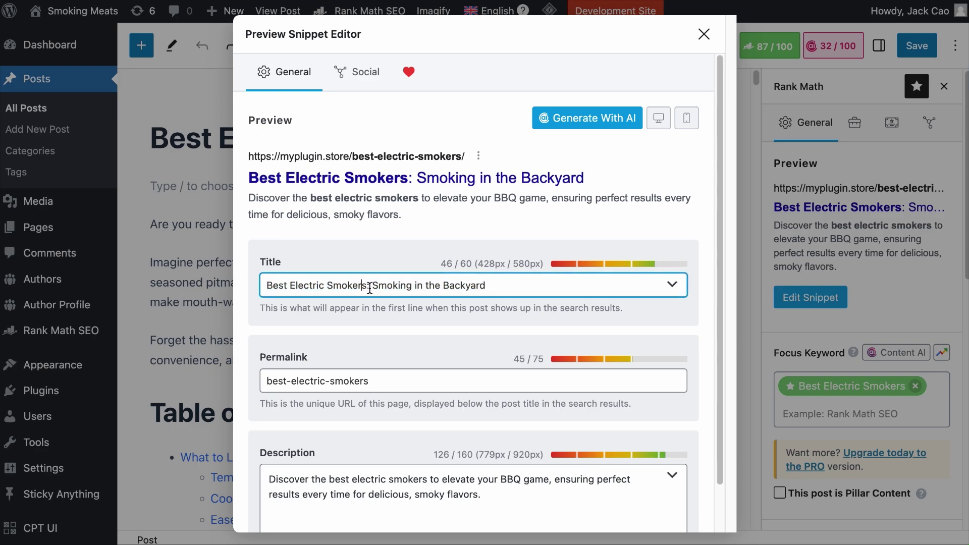
left_click_drag(366, 286, 215, 268)
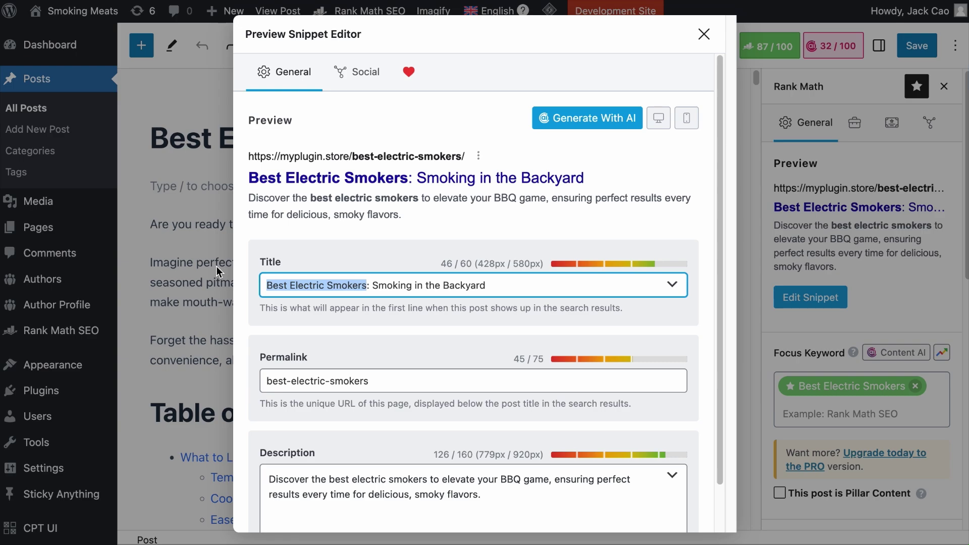
key("Left")
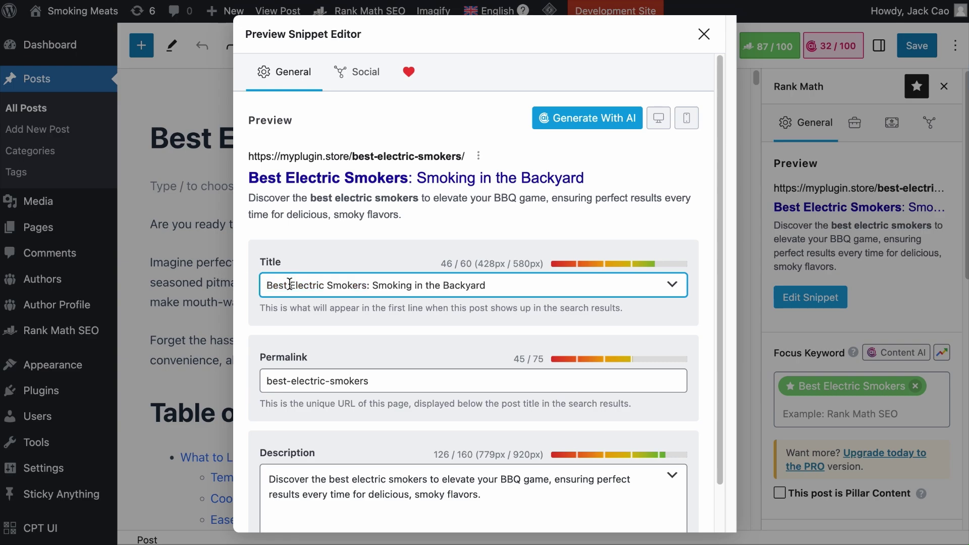
left_click_drag(290, 284, 239, 291)
key("BackSpace")
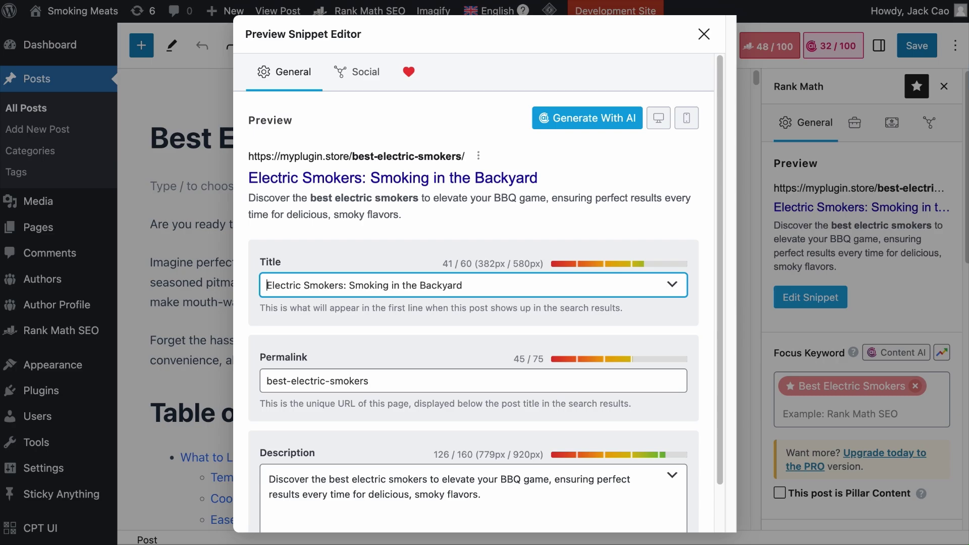
left_click(703, 34)
- Fix the title sentiment check with AI, review the word "Elevate" in the generated title, and approve it
scroll(812, 349, "down", 10)
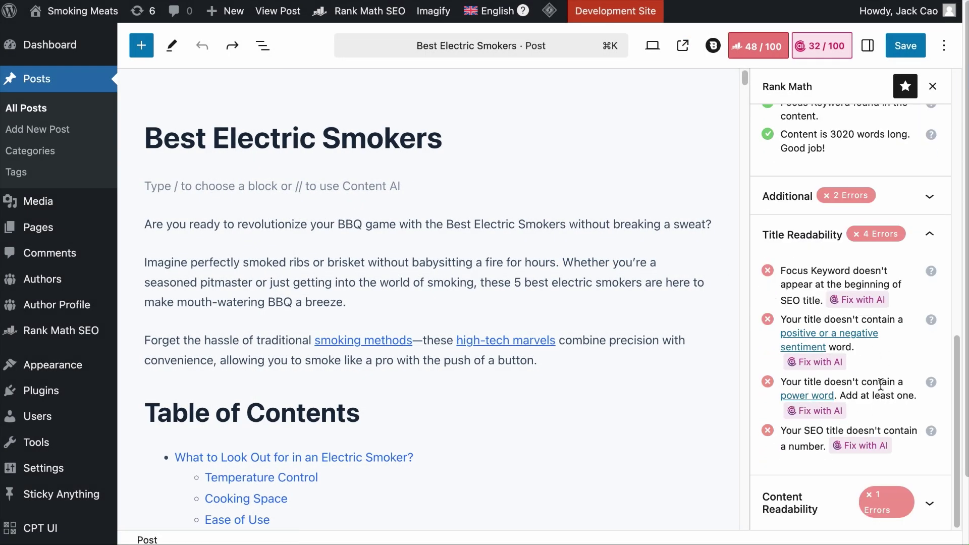
left_click(823, 362)
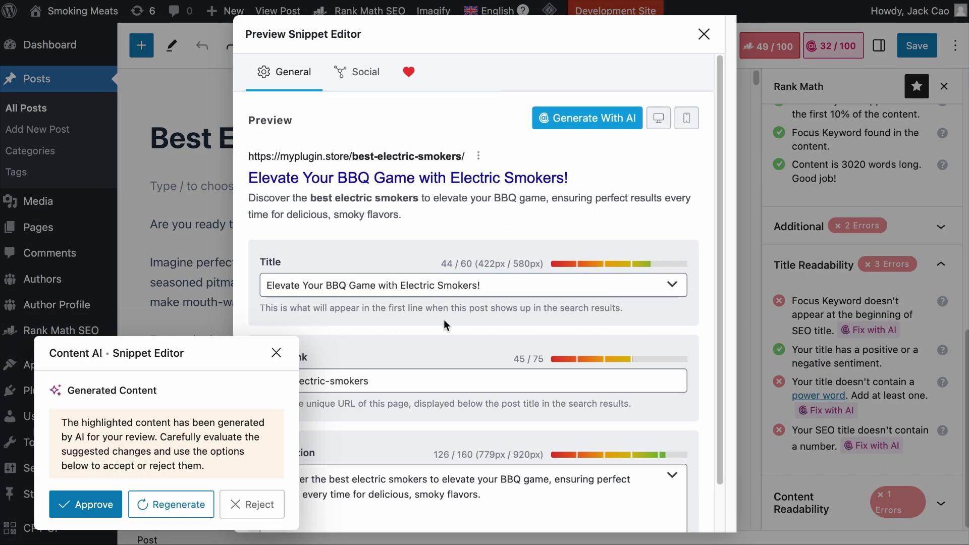
left_click_drag(300, 285, 257, 281)
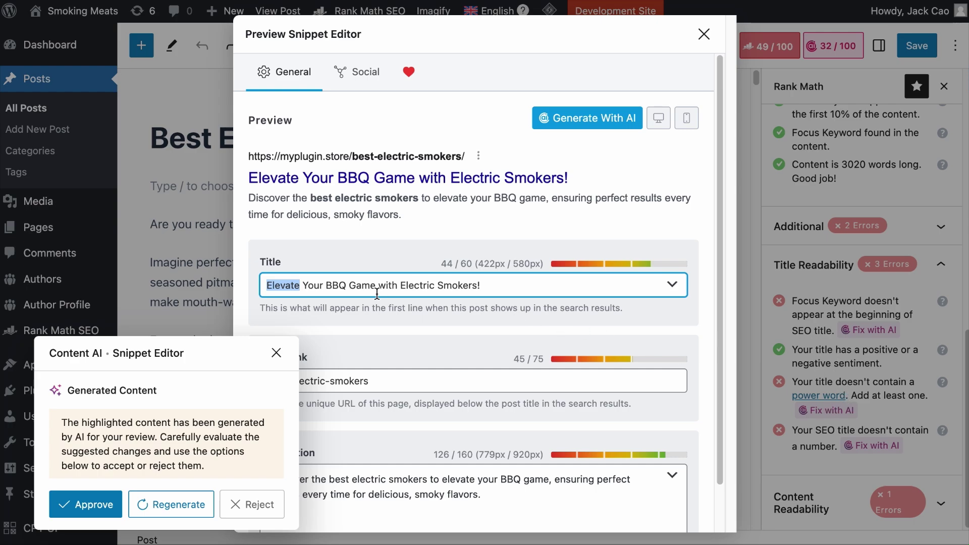
left_click(338, 285)
left_click(77, 504)
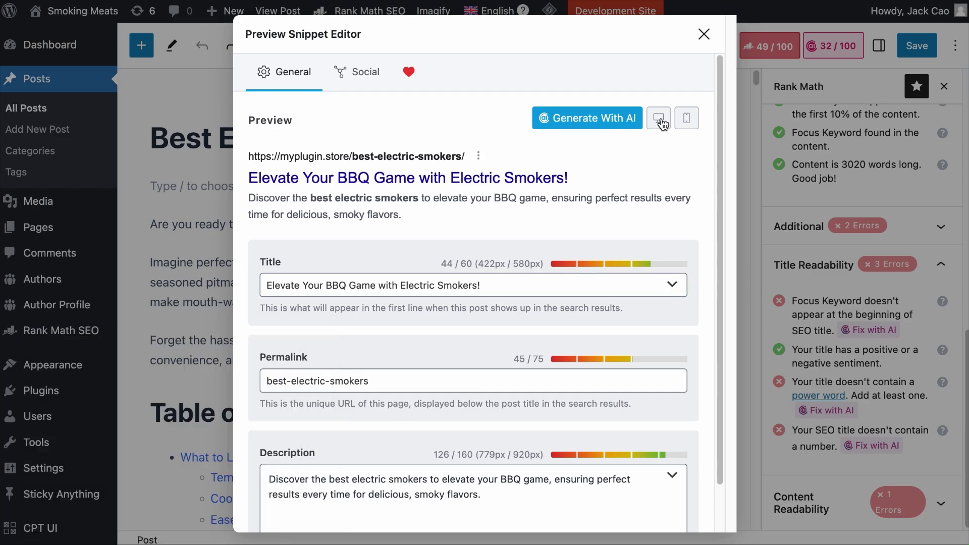
left_click(703, 35)
- Fix the power word check with AI, review the word "Best" in the generated title, approve it and close the snippet editor
left_click(814, 409)
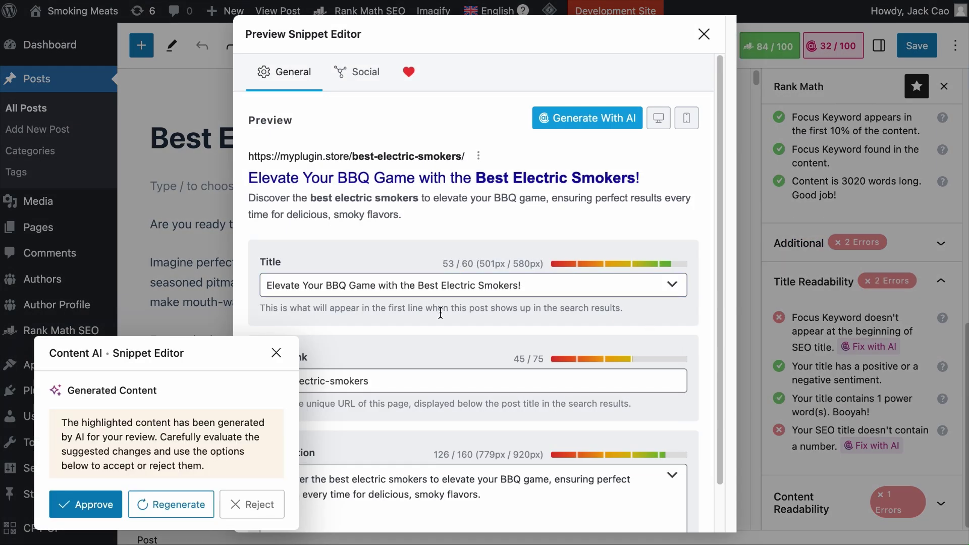
left_click_drag(418, 288, 433, 288)
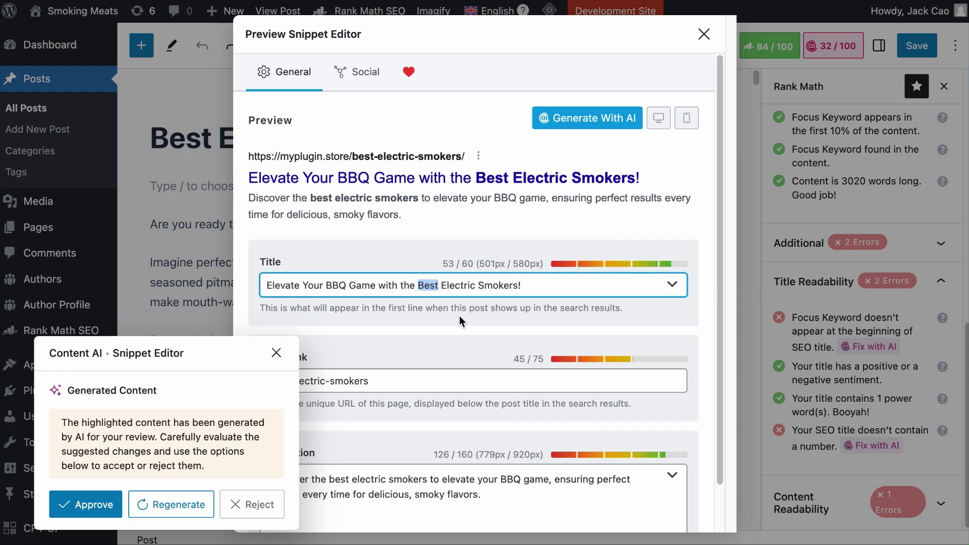
left_click(78, 503)
left_click(704, 34)
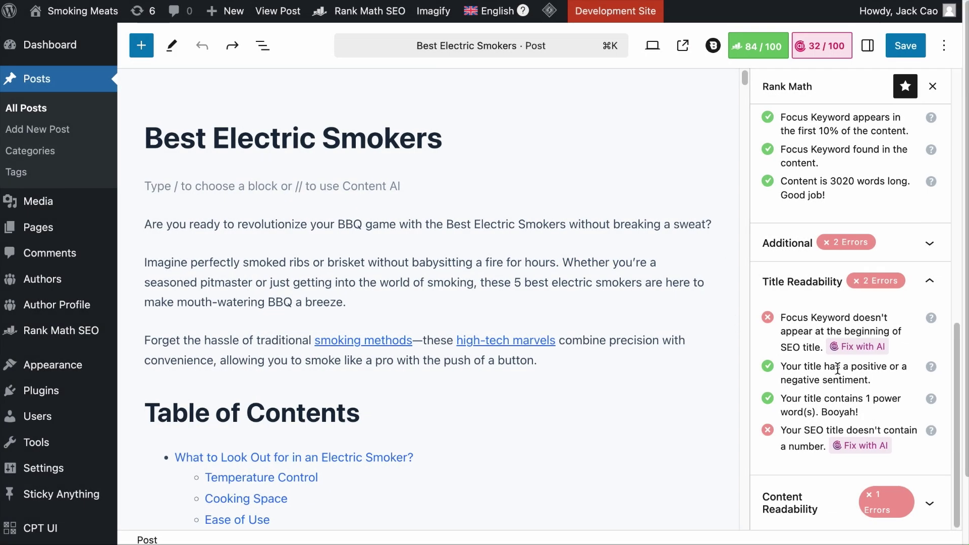
- Open the snippet editor to check the focus keyword's position at the beginning of the SEO title, and close it
scroll(840, 388, "up", 10)
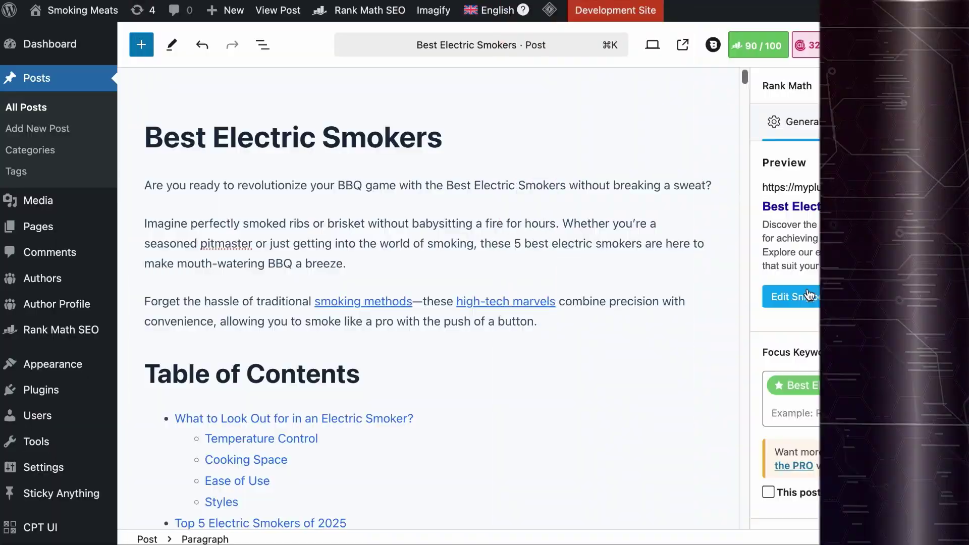
left_click(802, 298)
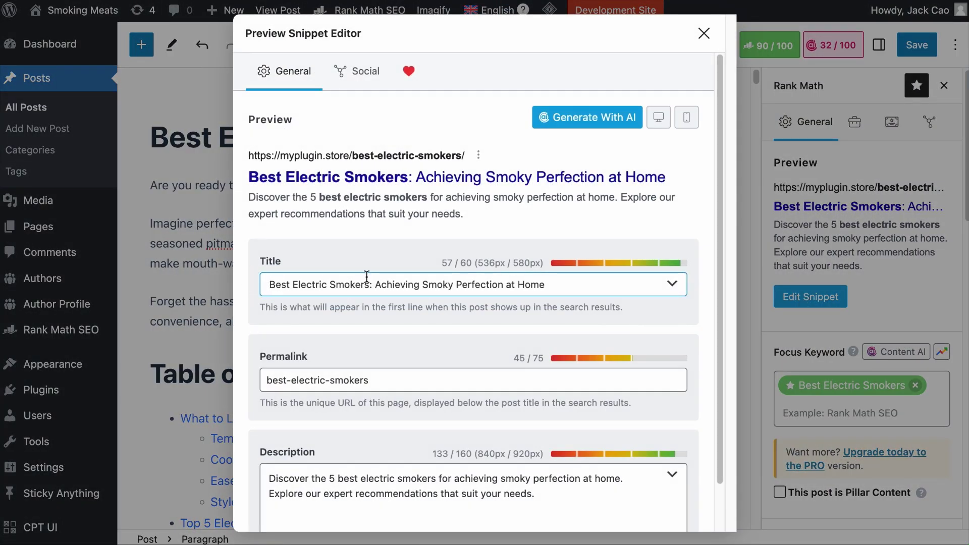
left_click(271, 285)
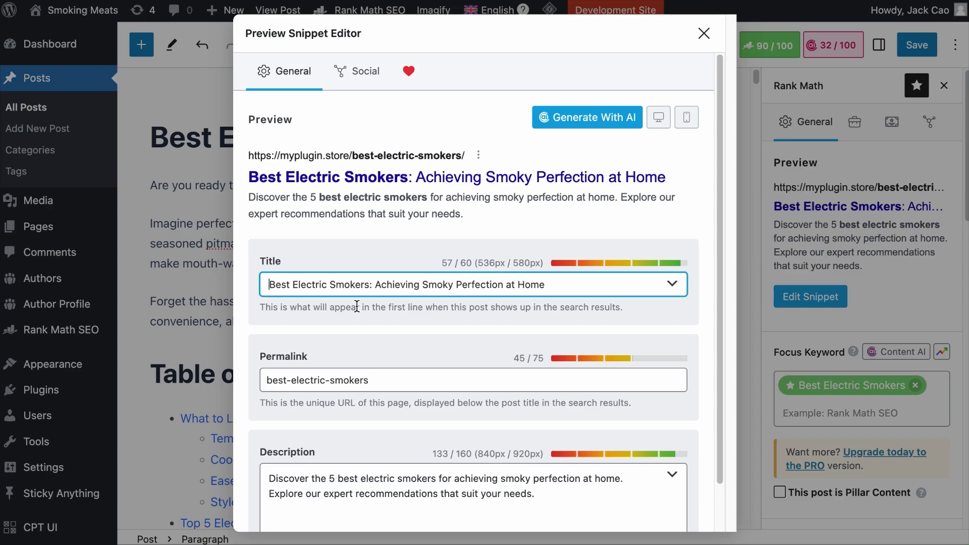
left_click(705, 38)
- Fix the Title Readability check for a missing number with AI and review the number 5 at the start of the generated title
scroll(813, 398, "down", 10)
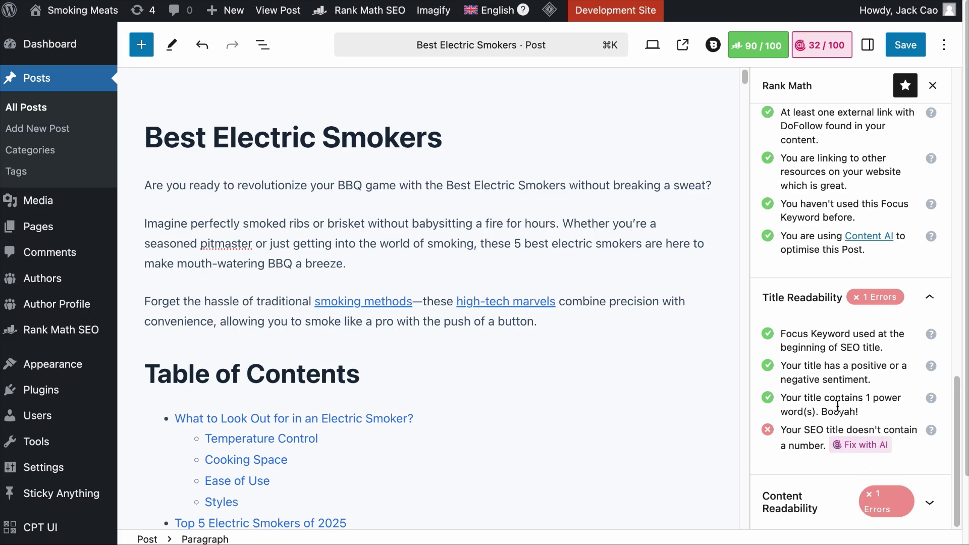
left_click(855, 446)
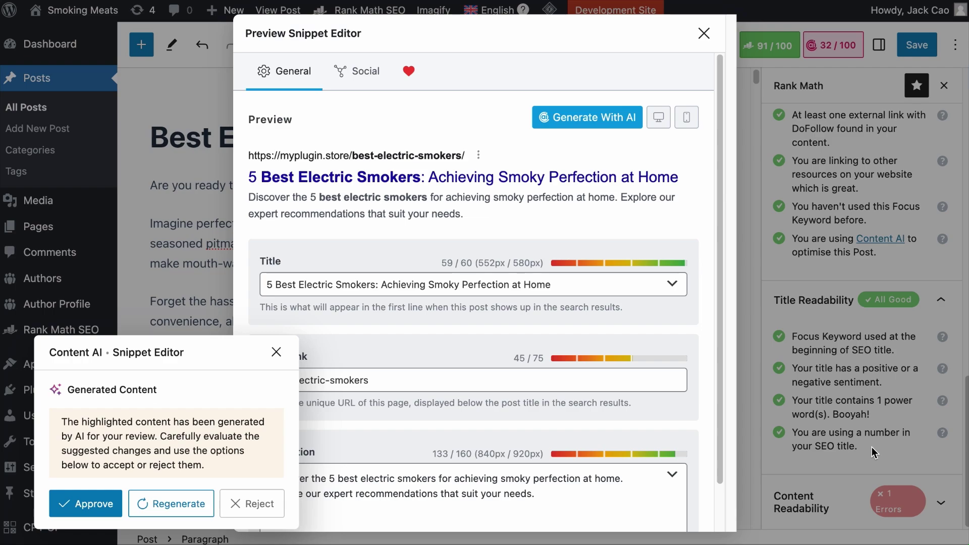
left_click(268, 285)
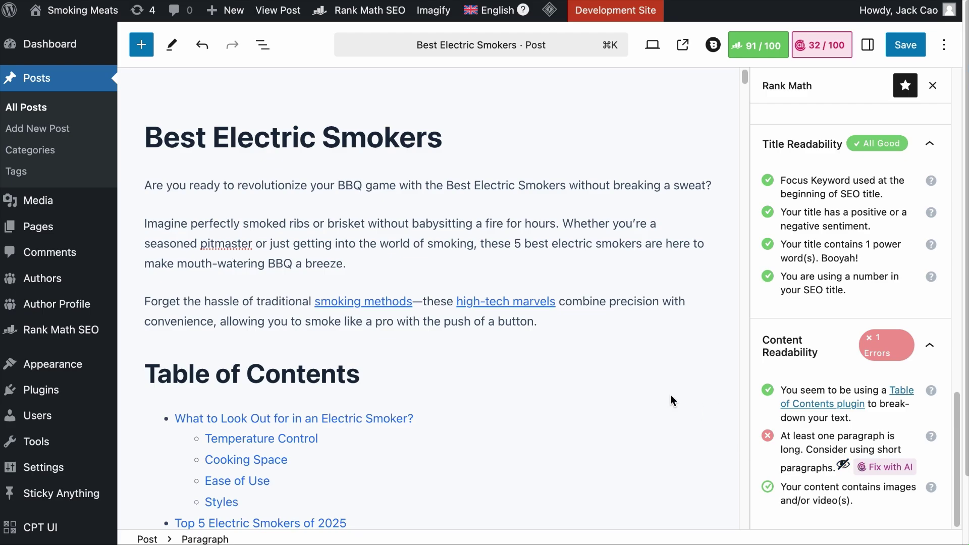
- Locate the highlighted long paragraph under "Detailed Comparison: Which Electric Smoker Fits Your Needs?" and fix the short paragraphs check with AI
scroll(671, 394, "down", 20)
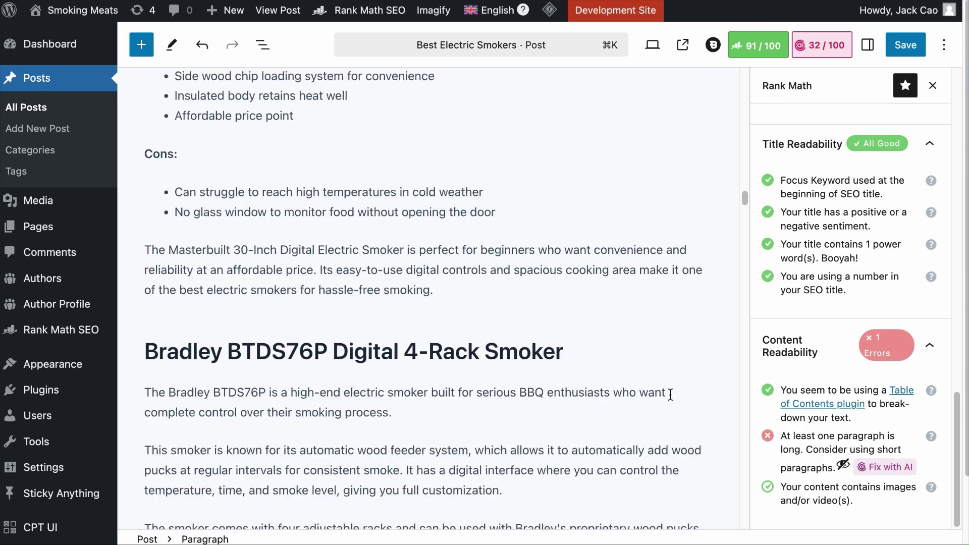
scroll(670, 395, "down", 20)
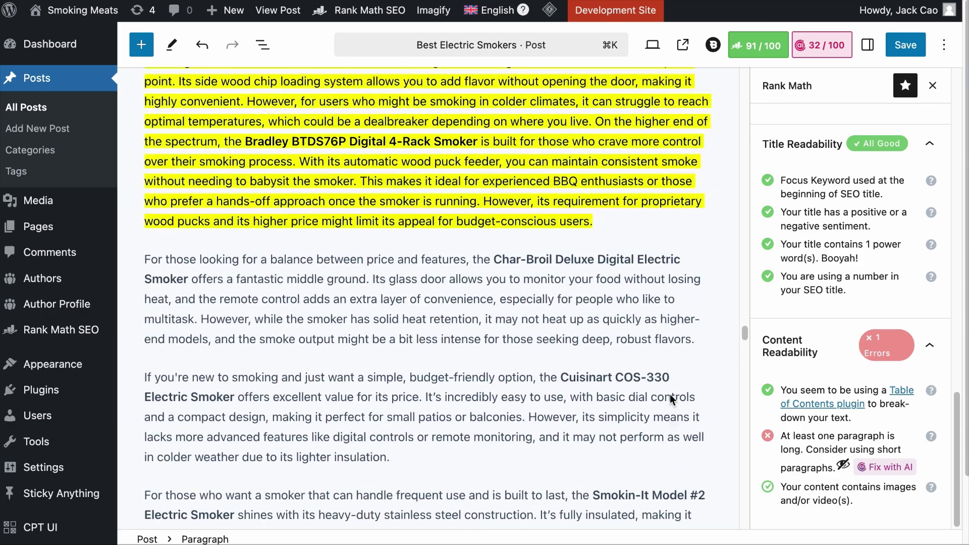
scroll(670, 394, "up", 5)
scroll(670, 394, "down", 2)
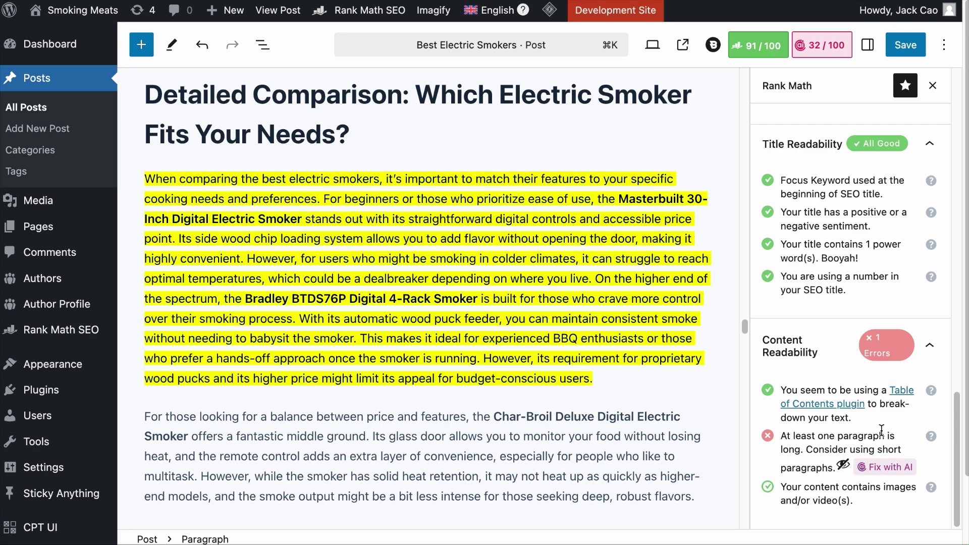
left_click(891, 468)
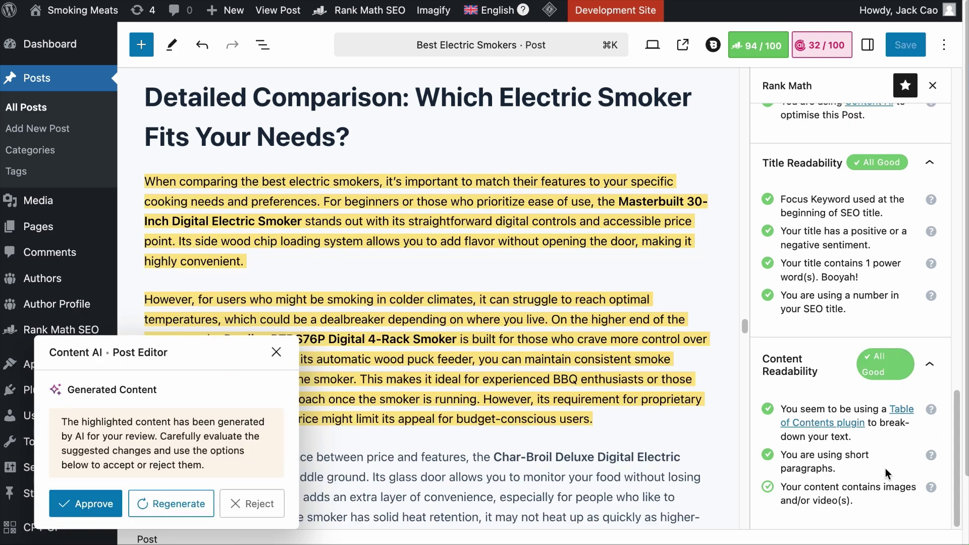